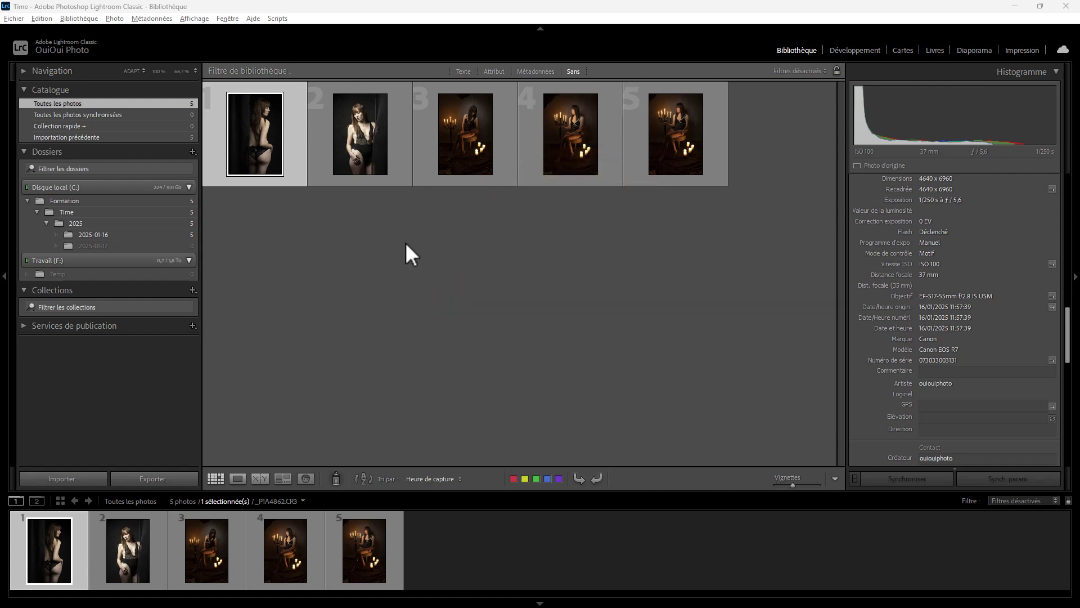
Shift the capture time of the third and fourth photos by +14 hours using the time zone adjustment.
{"action": "left_click", "coordinate": [427, 160]}
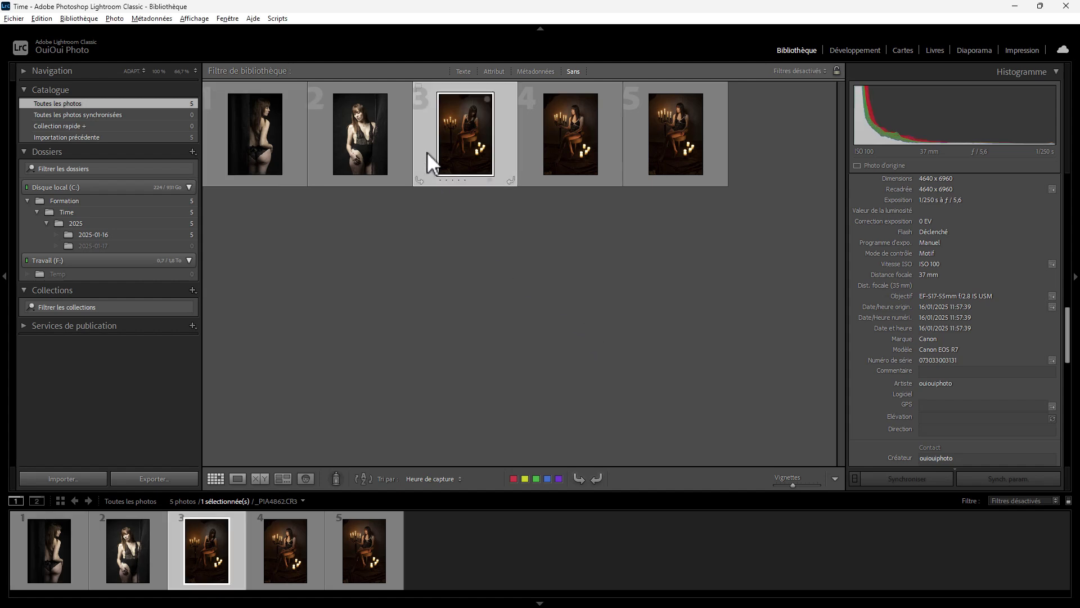
{"action": "left_click", "coordinate": [529, 151]}
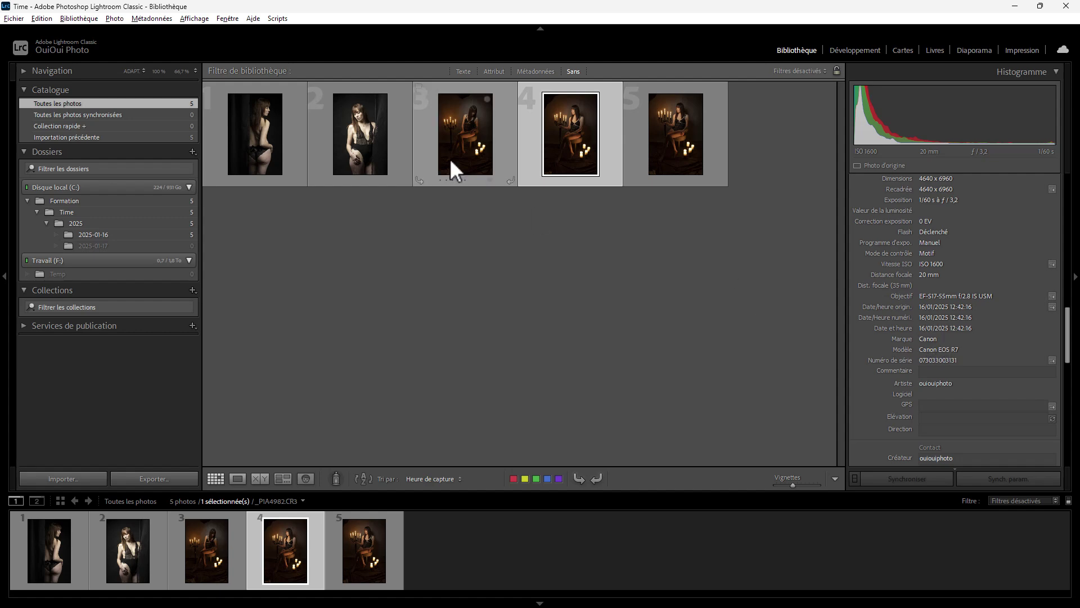
{"action": "left_click", "coordinate": [509, 158], "text": "ctrl"}
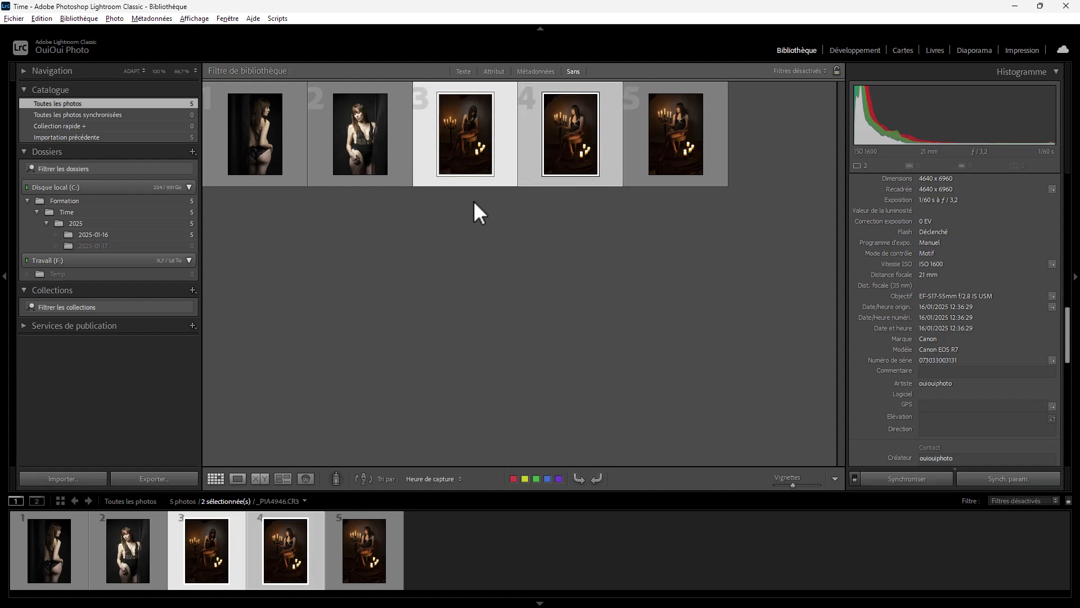
{"action": "left_click", "coordinate": [158, 21]}
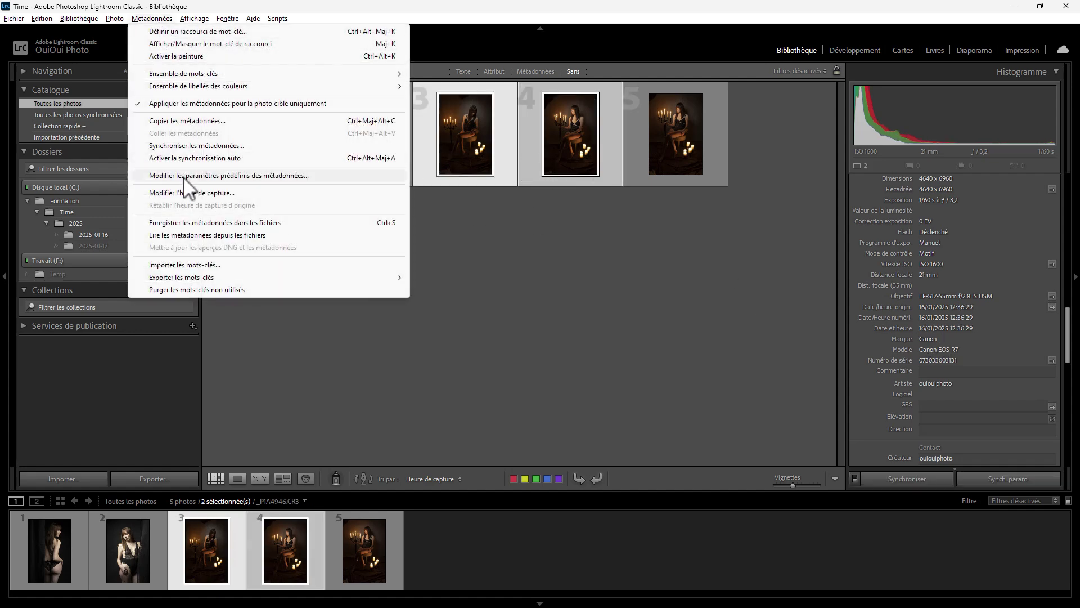
{"action": "left_click", "coordinate": [192, 193]}
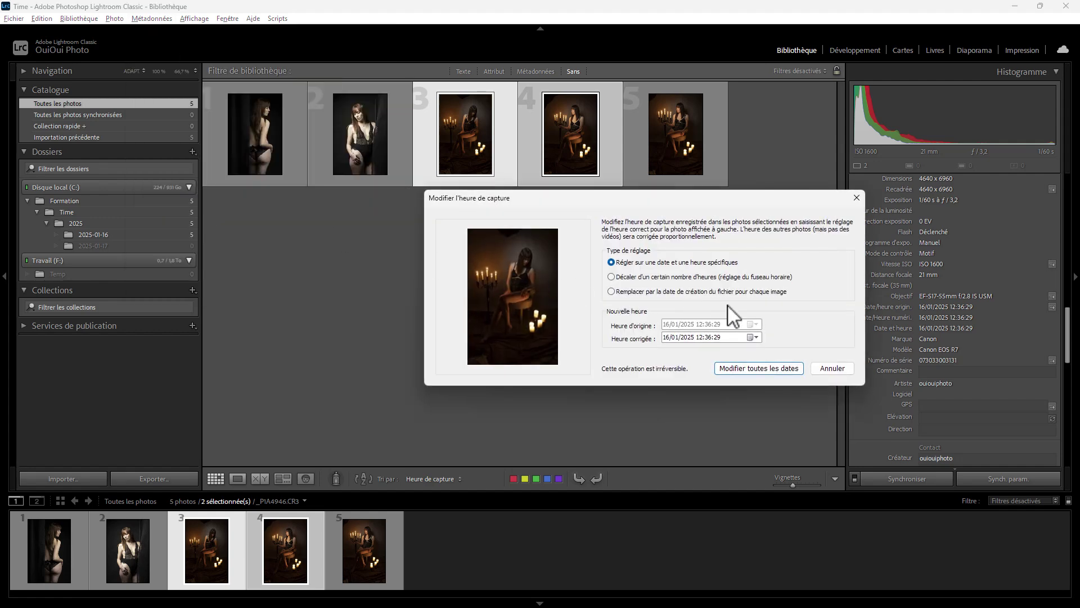
{"action": "left_click", "coordinate": [653, 278]}
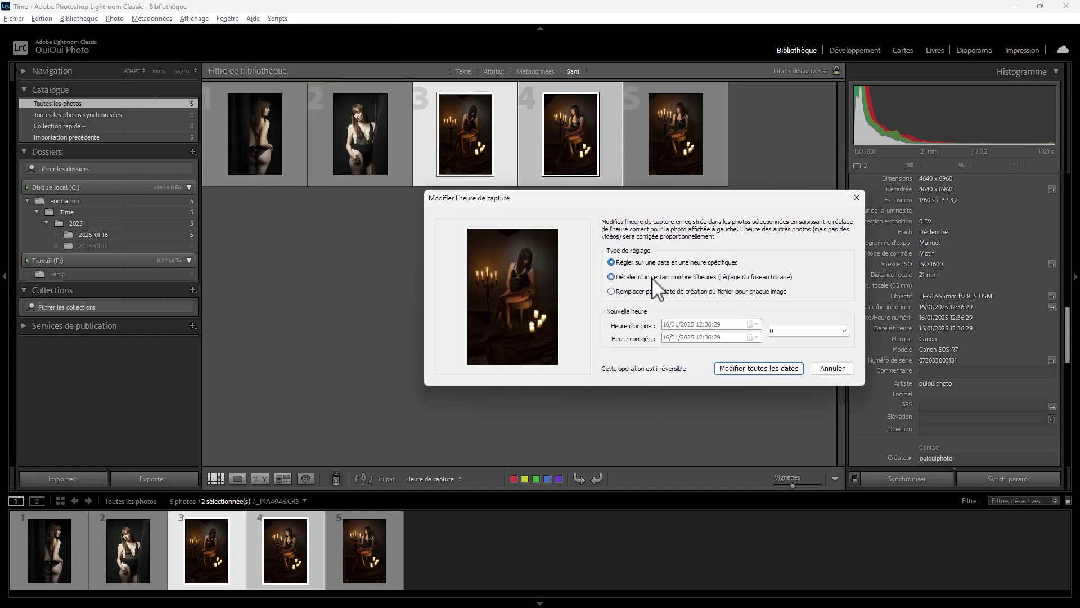
{"action": "left_click", "coordinate": [794, 334]}
{"action": "left_click", "coordinate": [751, 491]}
{"action": "left_click", "coordinate": [767, 369]}
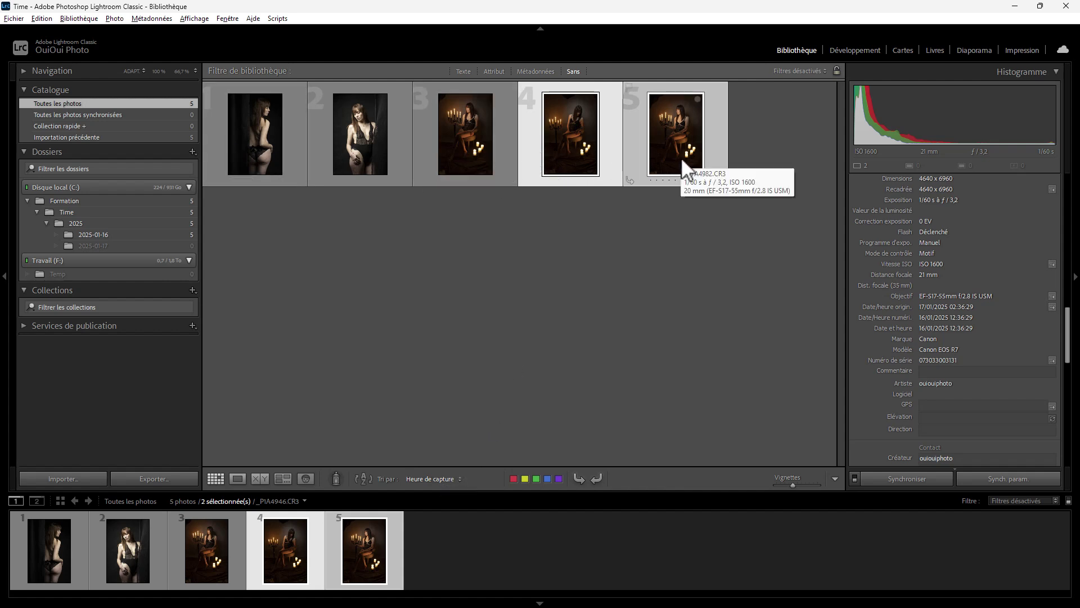
Check the original capture date and time of each shifted photo in the metadata.
{"action": "left_click", "coordinate": [620, 153]}
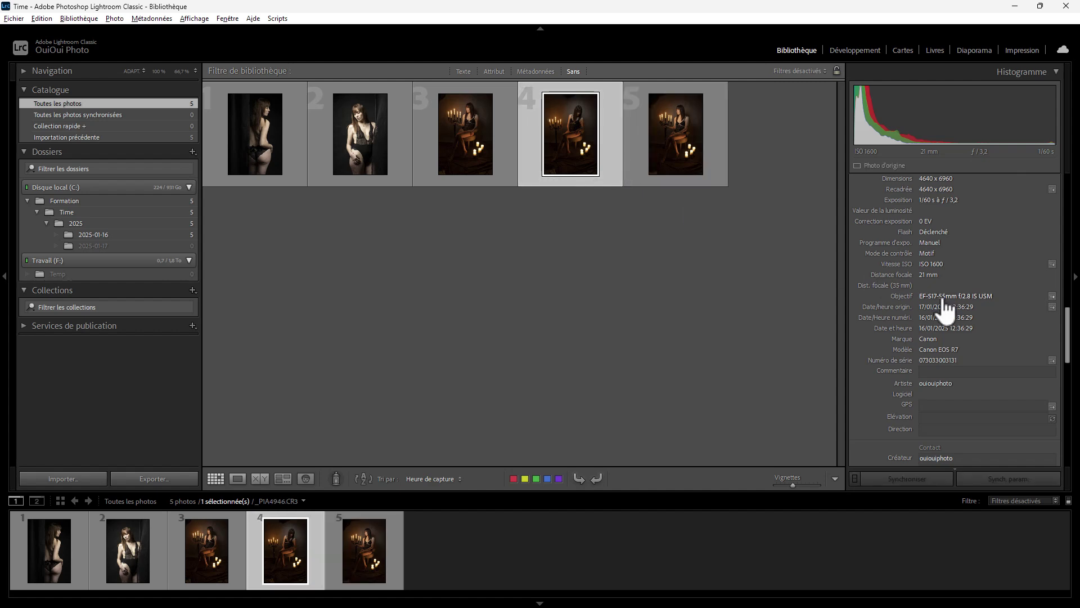
{"action": "left_click", "coordinate": [714, 147]}
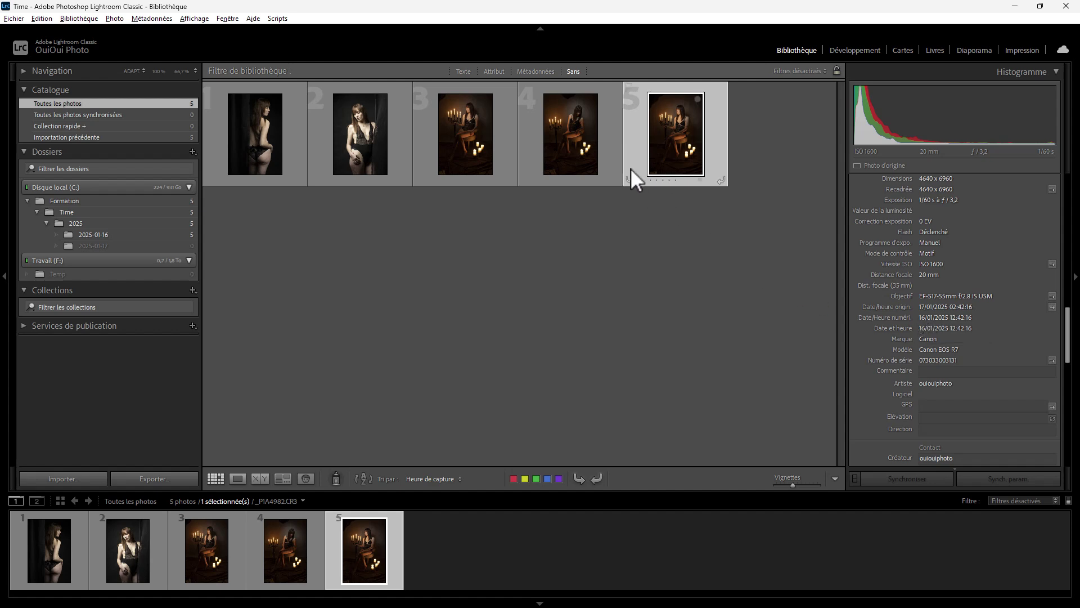
{"action": "left_click", "coordinate": [613, 144]}
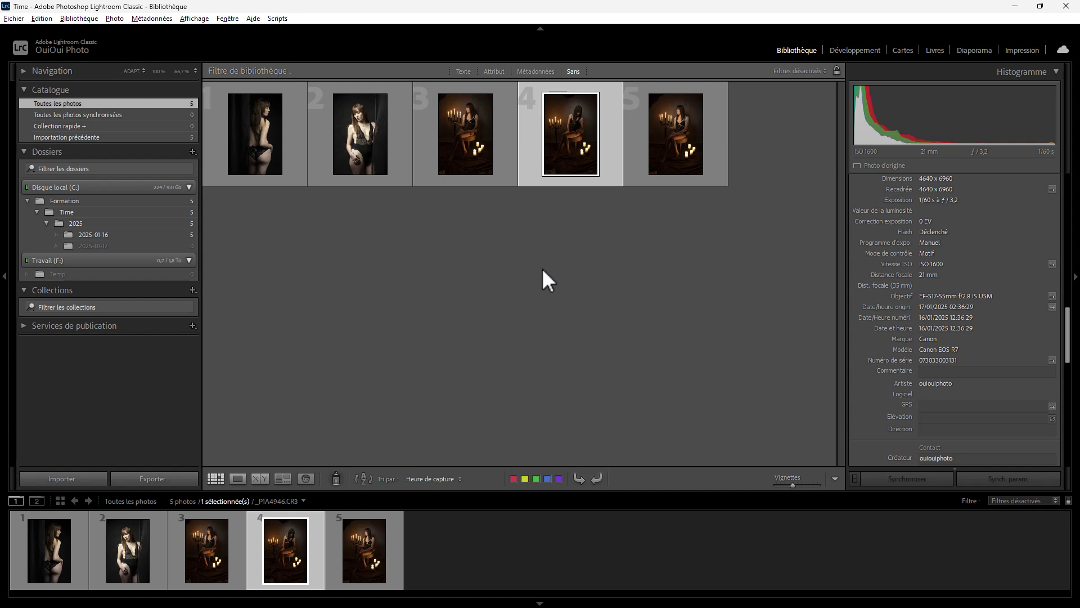
Start a new smart collection with the rule that the folder (Dossier) contains 2025-01-16.
{"action": "left_click", "coordinate": [194, 291]}
{"action": "left_click", "coordinate": [223, 315]}
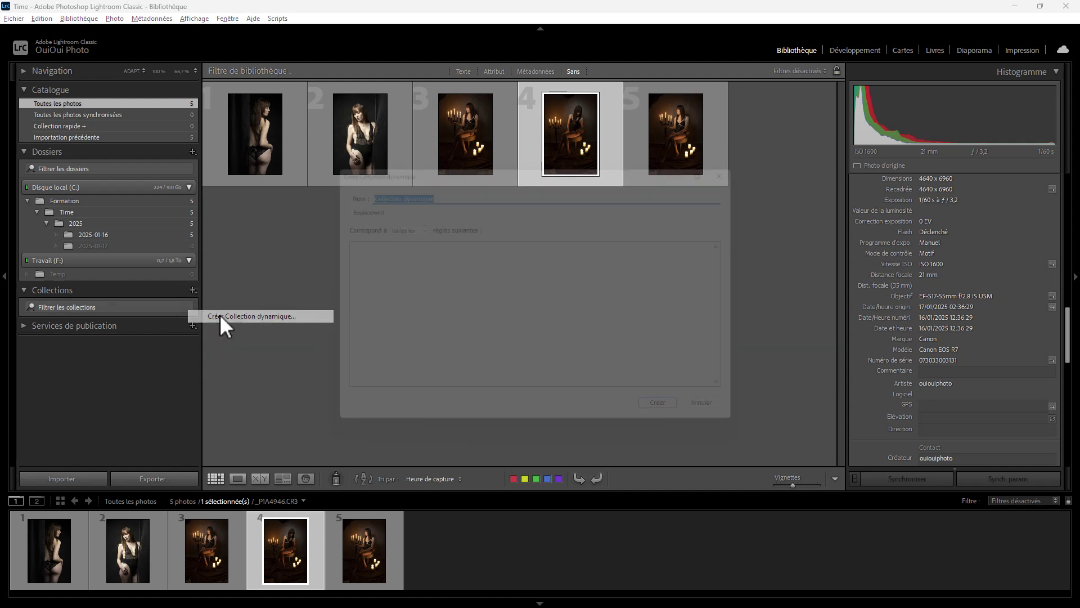
{"action": "left_click", "coordinate": [724, 244]}
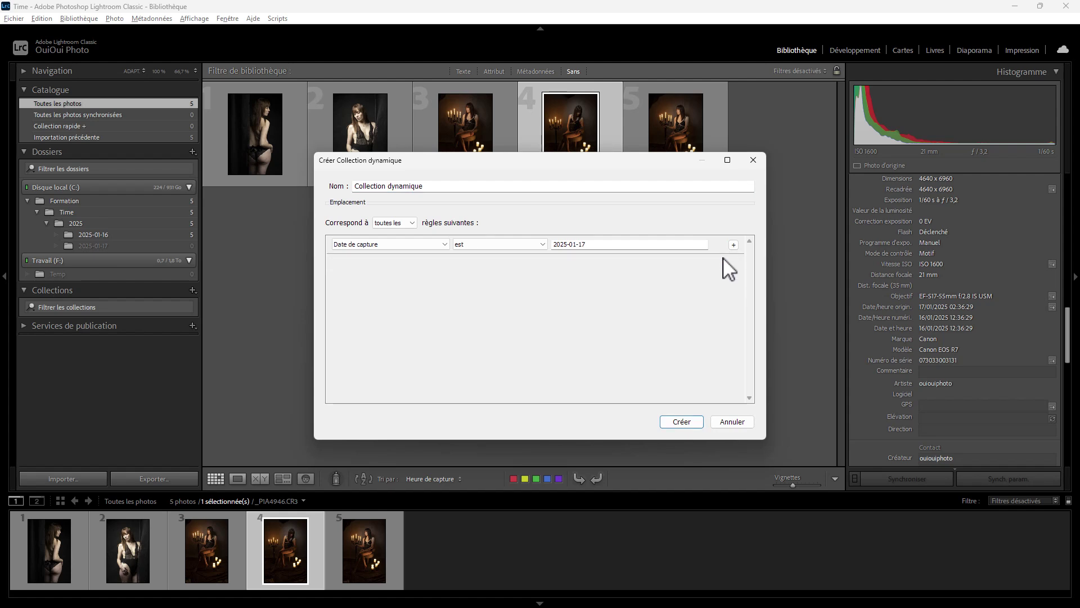
{"action": "left_click", "coordinate": [414, 245]}
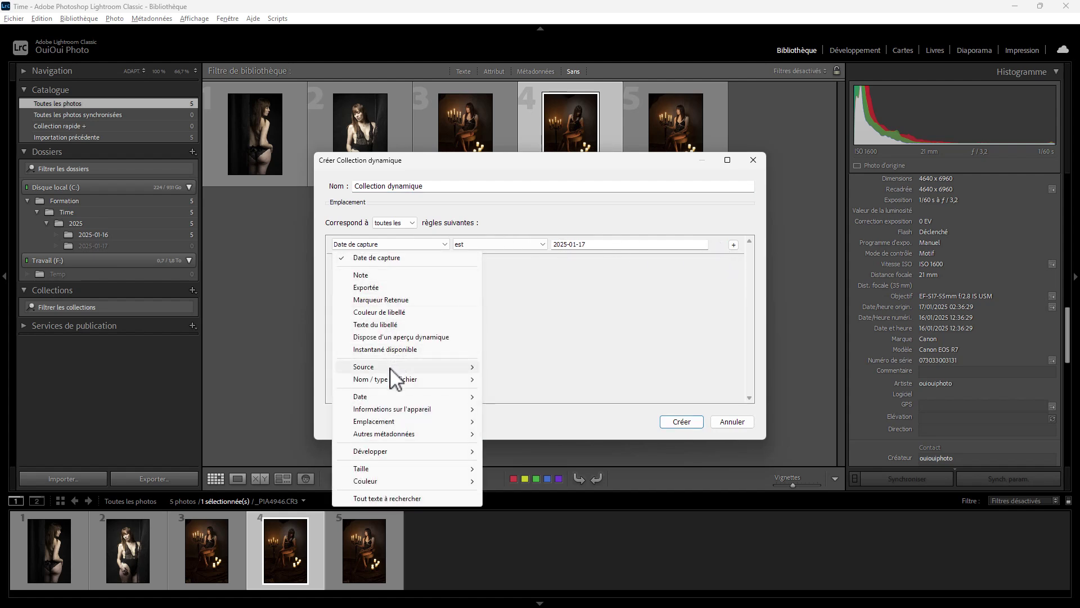
{"action": "mouse_move", "coordinate": [397, 369]}
{"action": "left_click", "coordinate": [536, 367]}
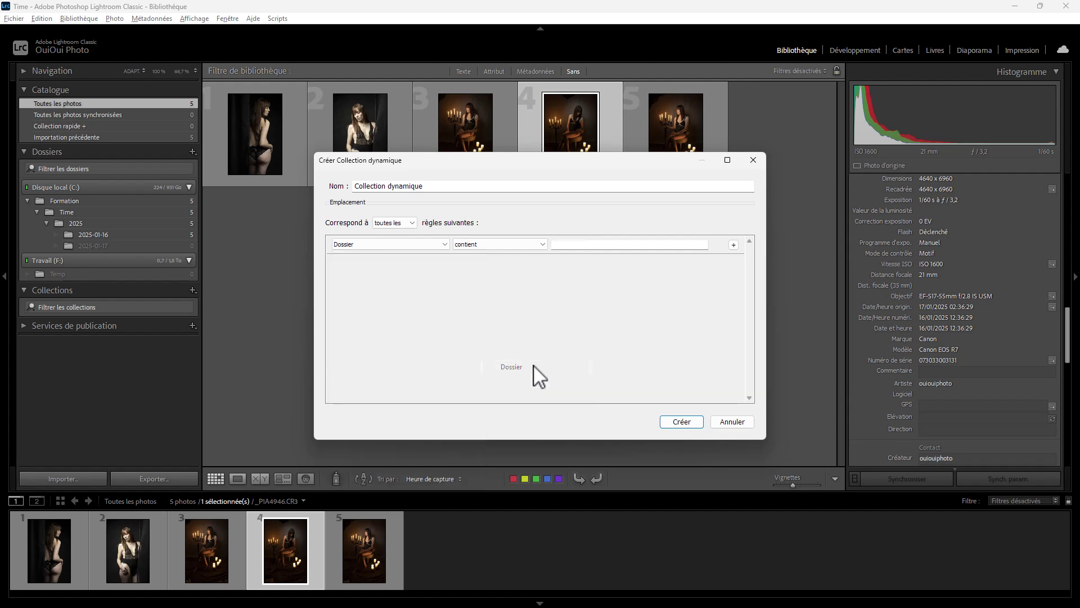
{"action": "left_click", "coordinate": [567, 246]}
{"action": "type", "text": "2025-01-16"}
Add a rule that the capture date (Date de capture) is 2025-01-17, and create the smart collection.
{"action": "left_click", "coordinate": [733, 245]}
{"action": "left_click", "coordinate": [415, 264]}
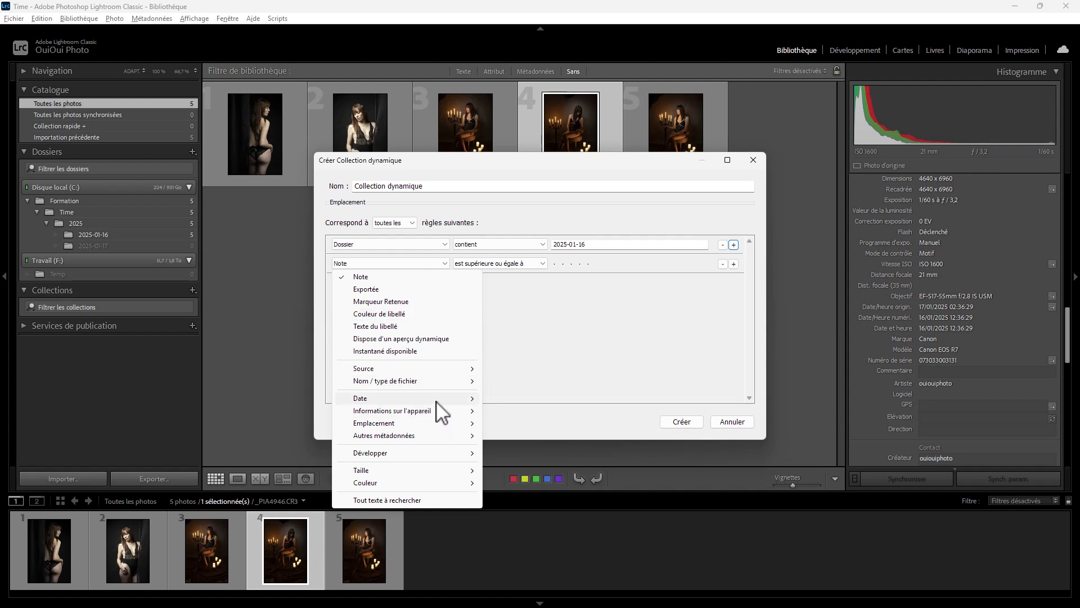
{"action": "mouse_move", "coordinate": [444, 398]}
{"action": "left_click", "coordinate": [520, 400]}
{"action": "left_click", "coordinate": [592, 264]}
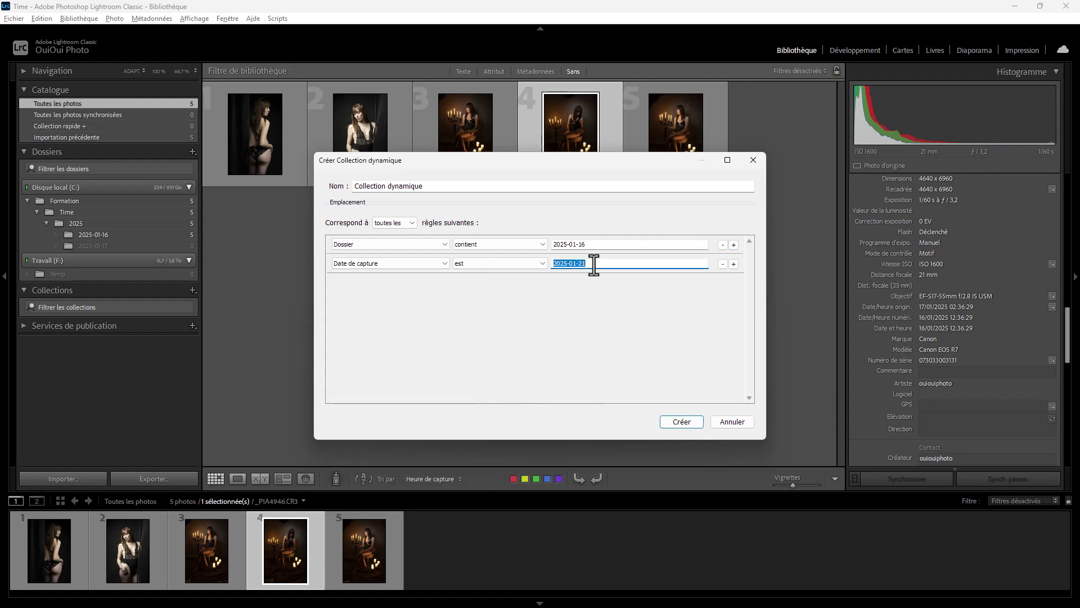
{"action": "left_click", "coordinate": [592, 265]}
{"action": "key", "text": "BackSpace"}
{"action": "key", "text": "BackSpace"}
{"action": "type", "text": "17"}
{"action": "left_click", "coordinate": [680, 422]}
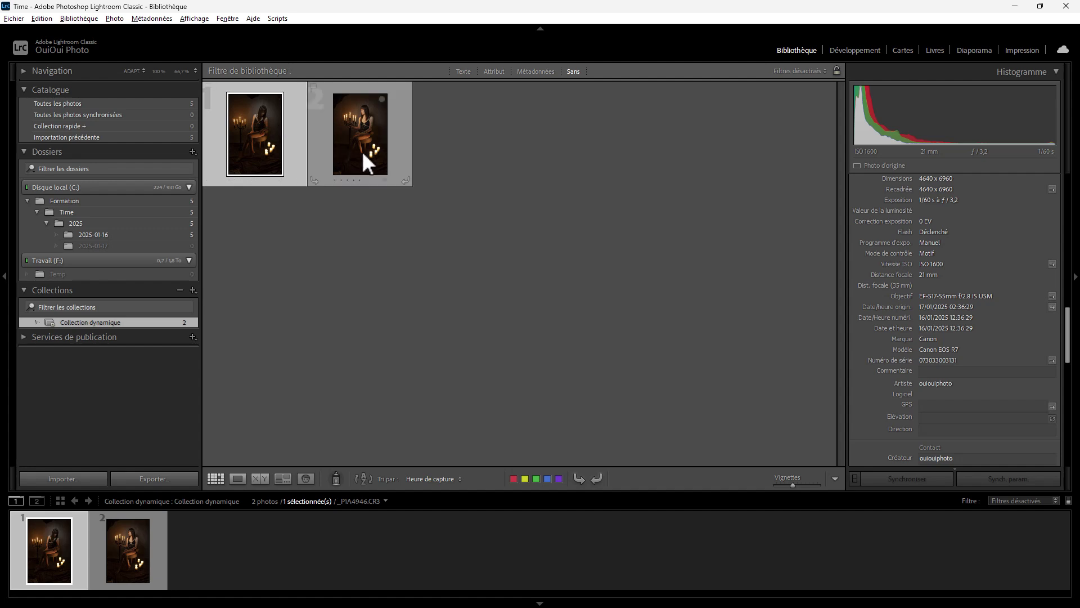
Move both photos of the smart collection into the 2025-01-17 folder on disk.
{"action": "mouse_move", "coordinate": [362, 150]}
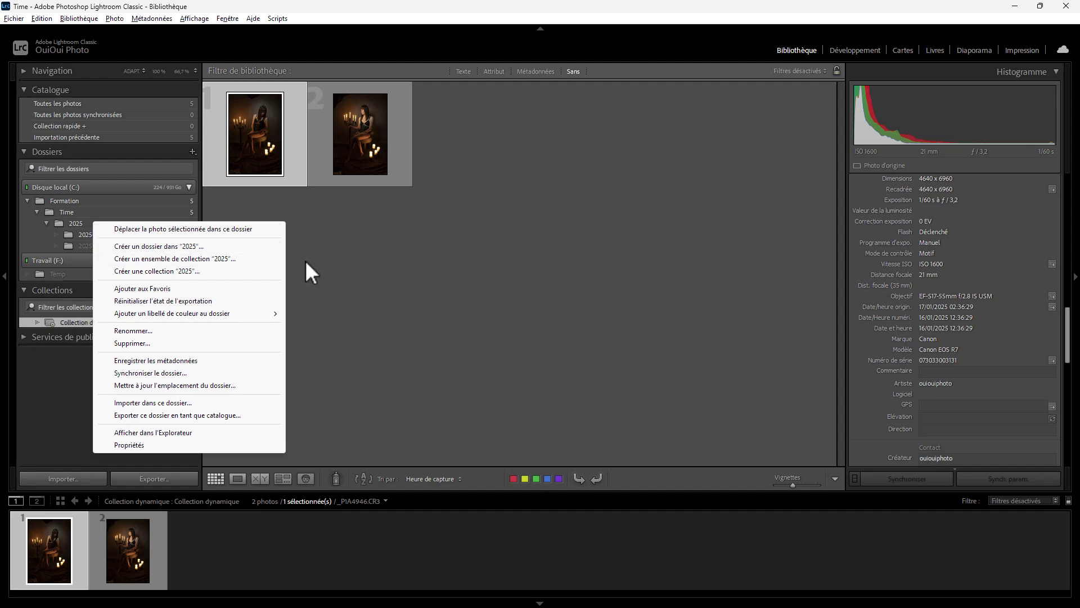
{"action": "left_click", "coordinate": [376, 282]}
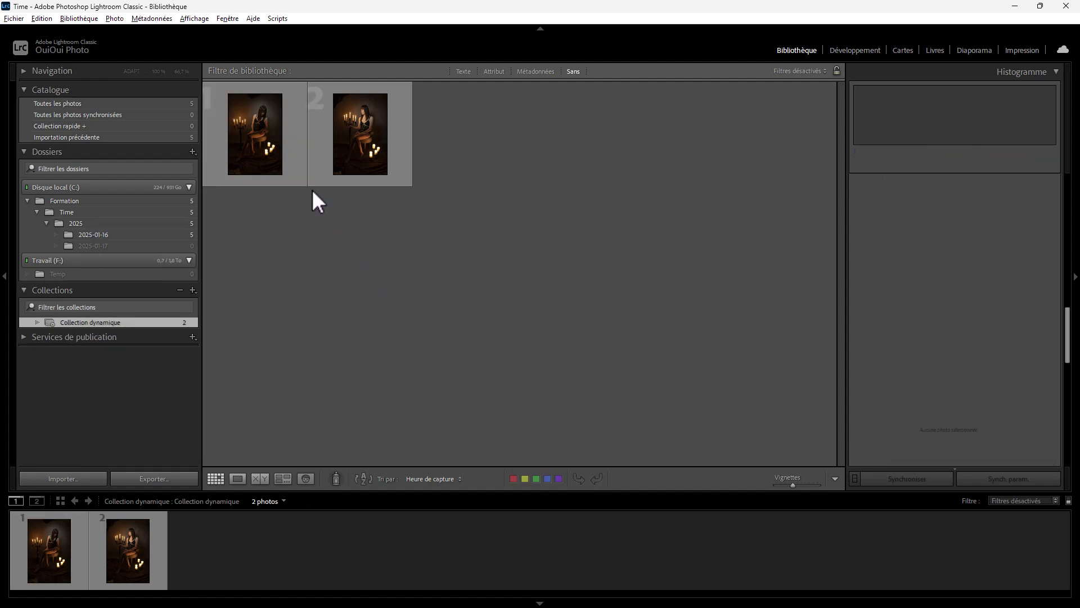
{"action": "left_click", "coordinate": [273, 145]}
{"action": "left_click", "coordinate": [335, 140], "text": "shift"}
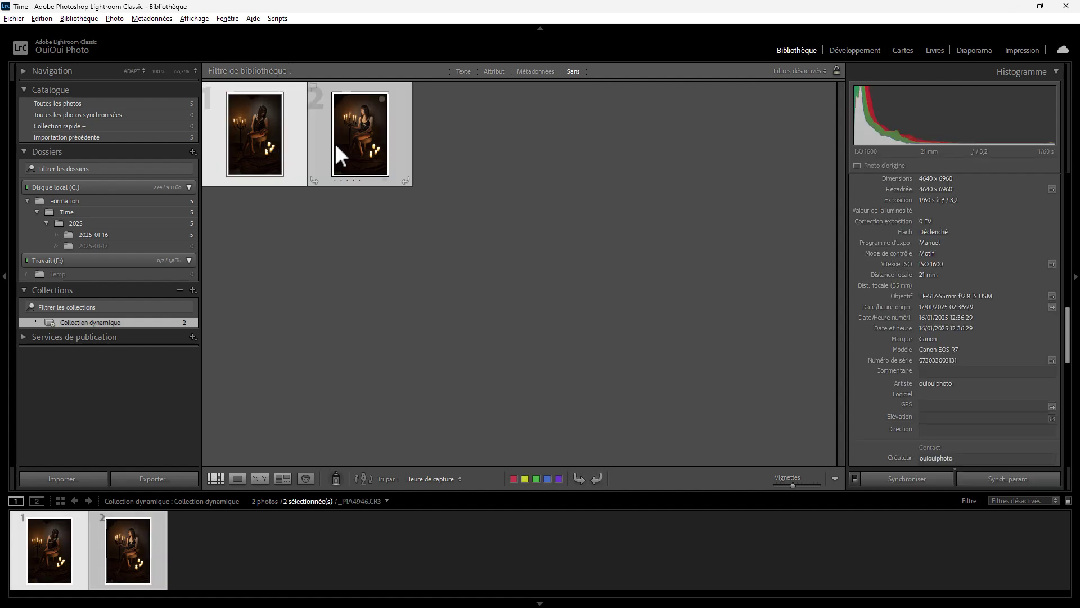
{"action": "left_click_drag", "start_coordinate": [352, 137], "coordinate": [127, 246]}
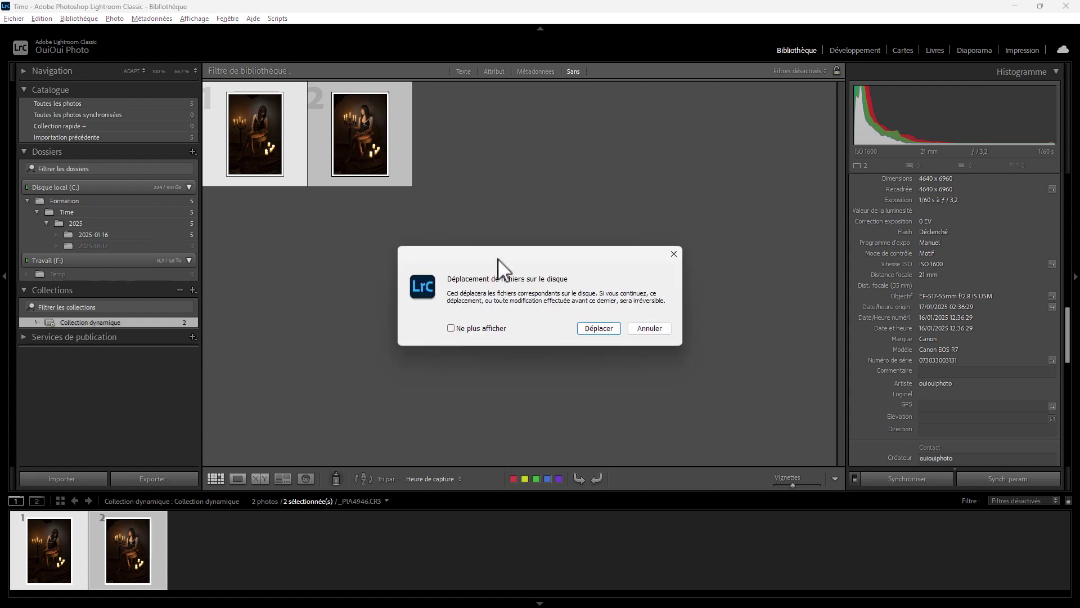
{"action": "left_click", "coordinate": [588, 328]}
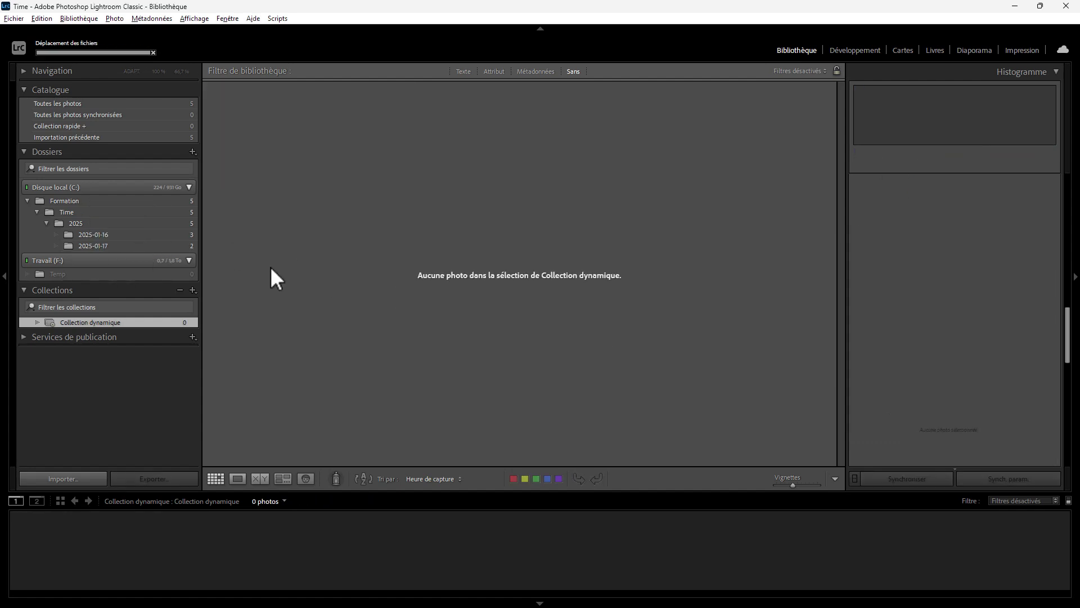
Check the photos and their capture dates in the 2025-01-16 and 2025-01-17 folders.
{"action": "left_click", "coordinate": [172, 235]}
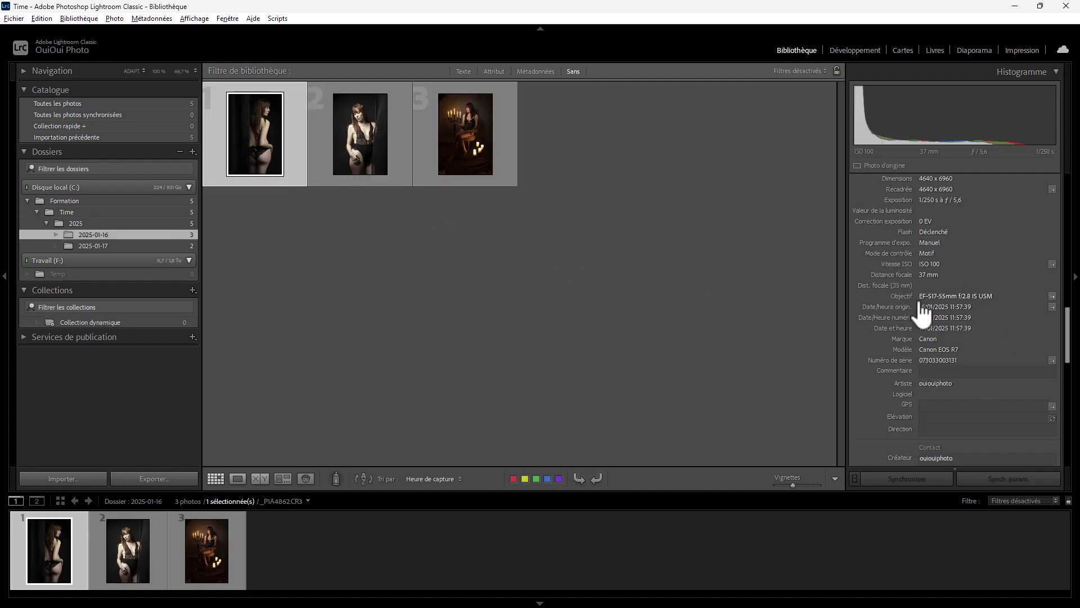
{"action": "left_click", "coordinate": [403, 123]}
{"action": "left_click", "coordinate": [422, 130]}
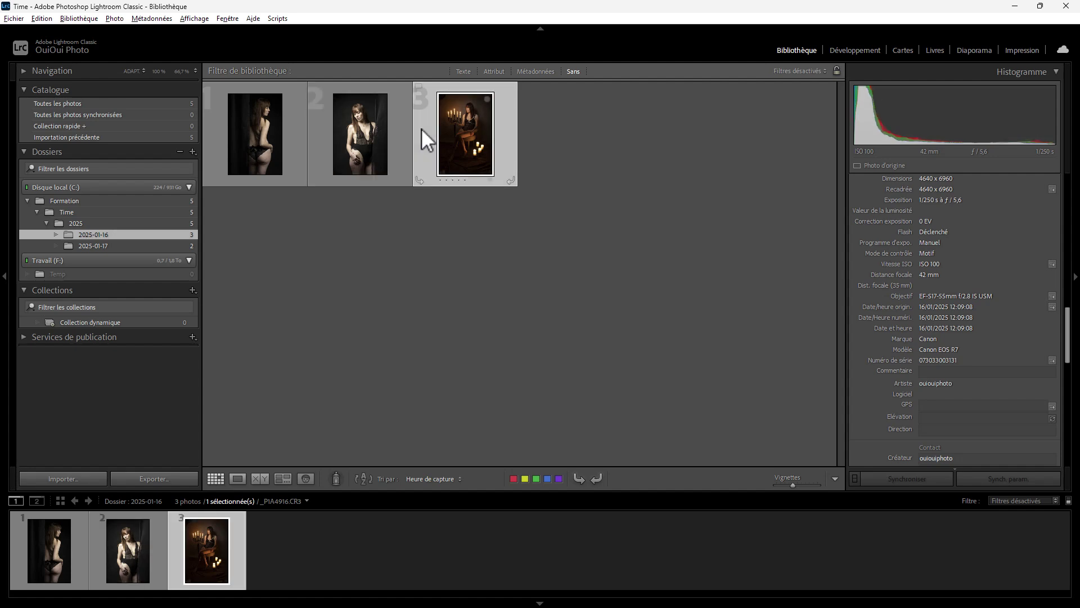
{"action": "left_click", "coordinate": [107, 244]}
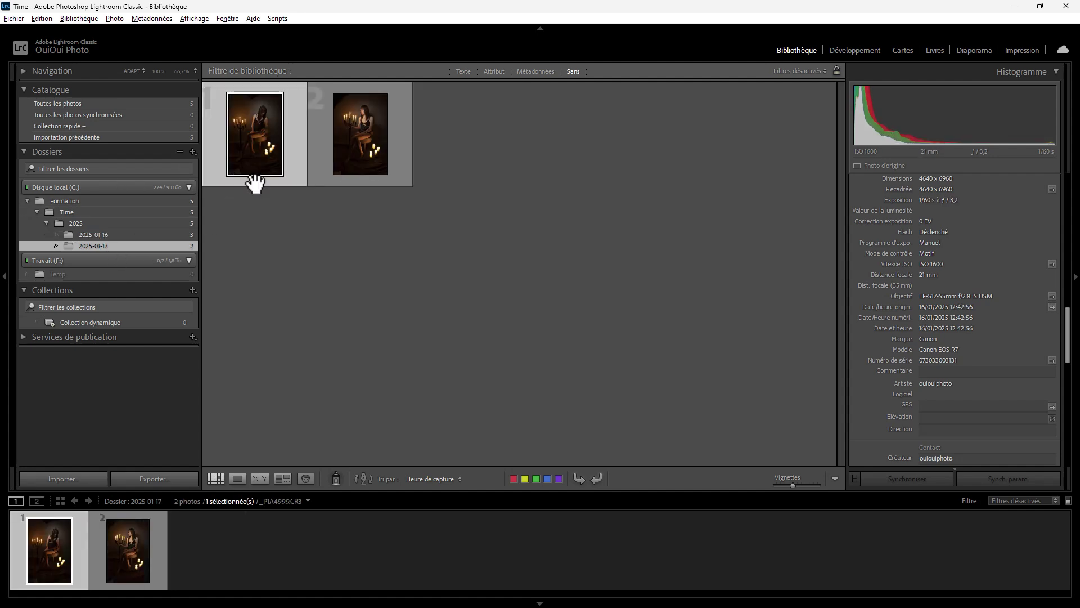
{"action": "left_click", "coordinate": [332, 145]}
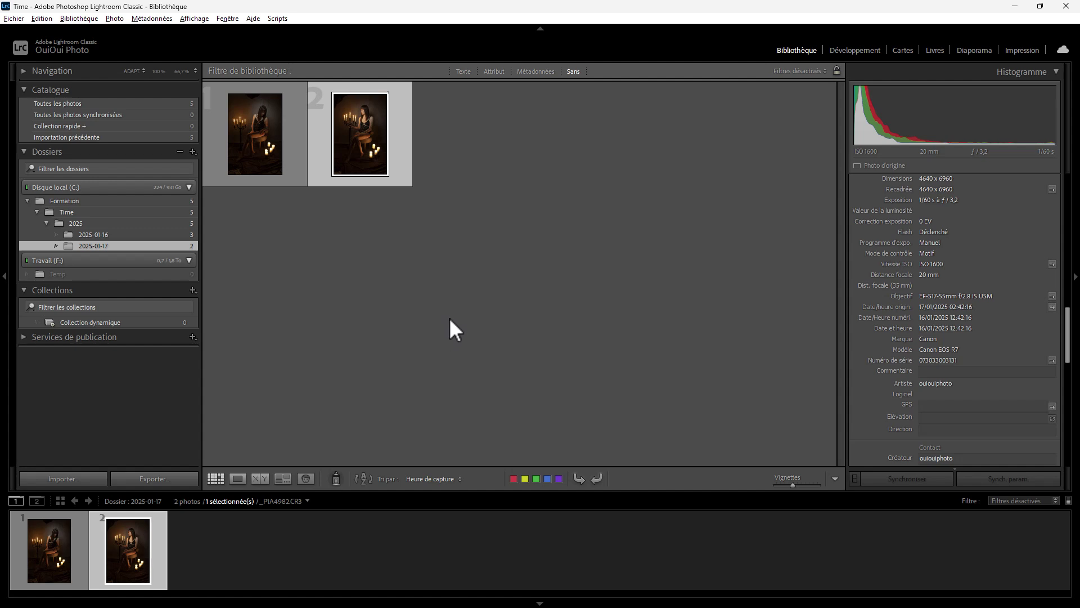
{"action": "left_click_drag", "start_coordinate": [357, 163], "coordinate": [433, 203]}
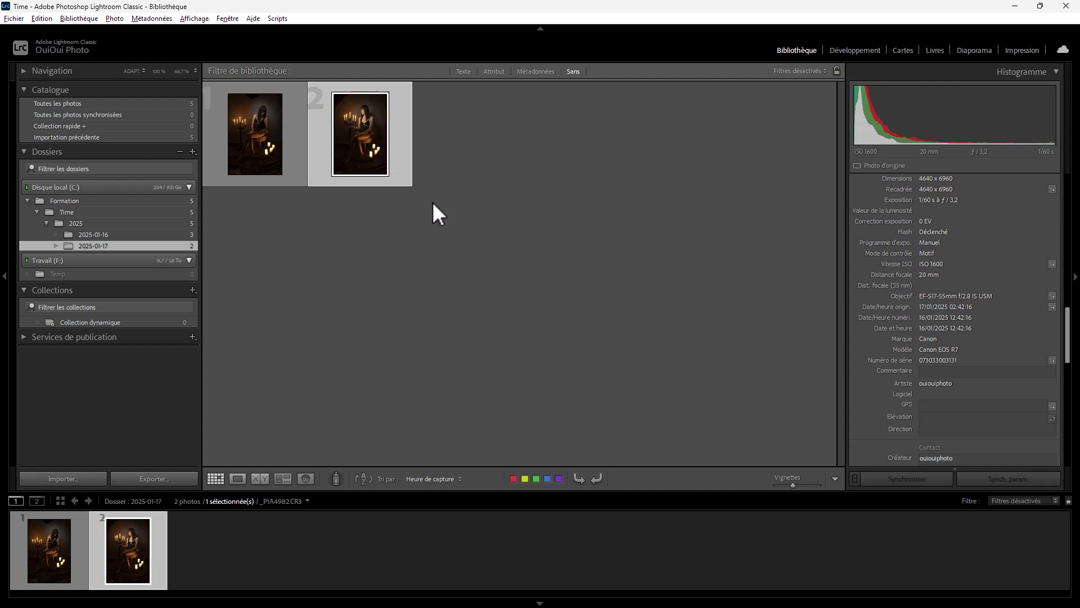
Show the first photo of the 2025-01-17 folder in File Explorer and examine the dates in its general and detailed file properties.
{"action": "left_click", "coordinate": [296, 159]}
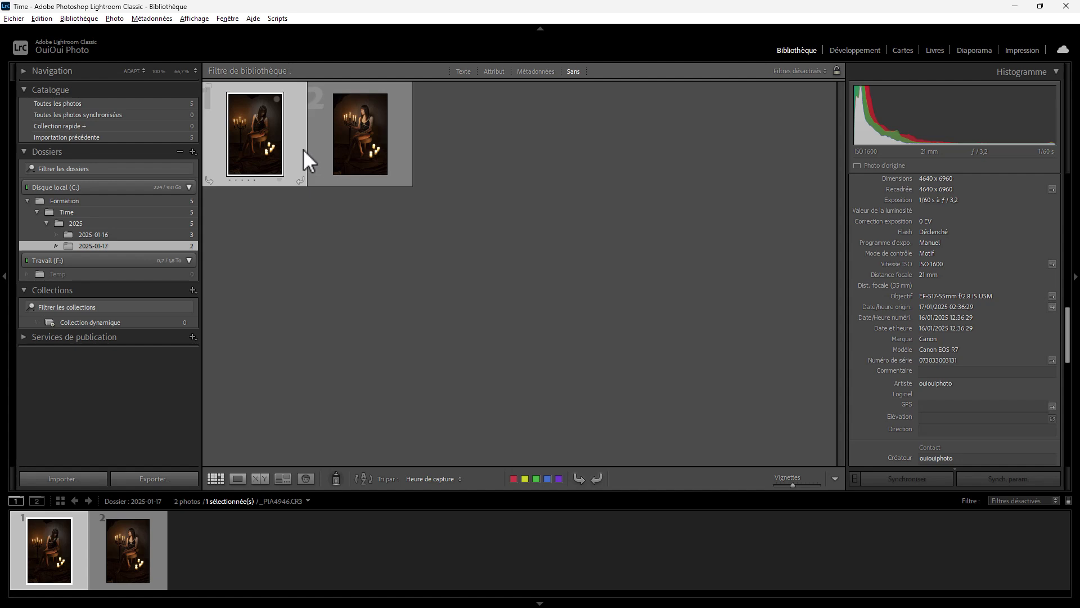
{"action": "right_click", "coordinate": [261, 133]}
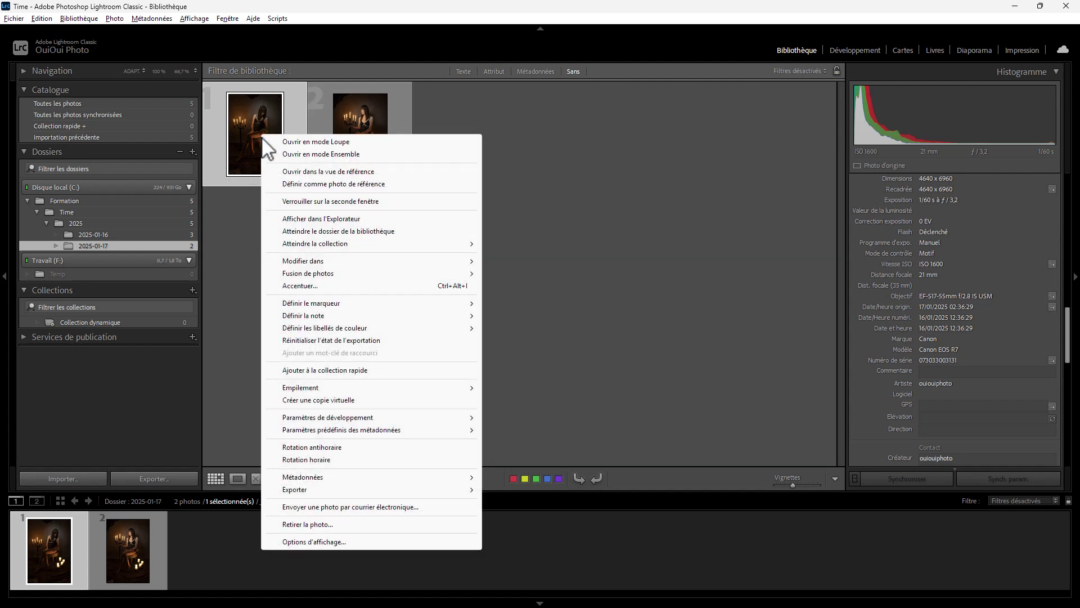
{"action": "left_click", "coordinate": [353, 218]}
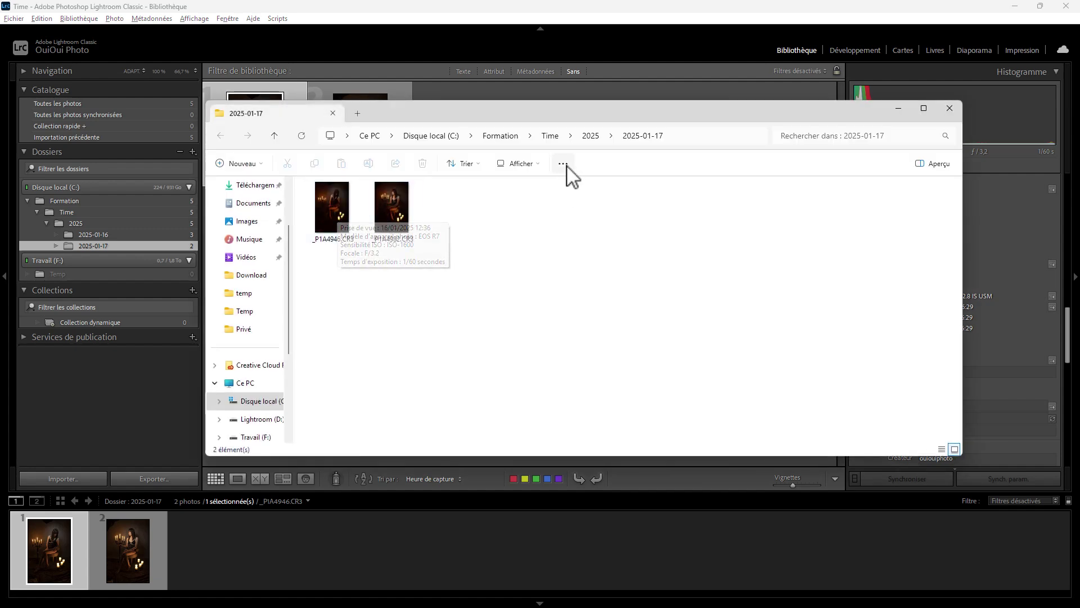
{"action": "left_click", "coordinate": [344, 212]}
{"action": "right_click", "coordinate": [343, 211]}
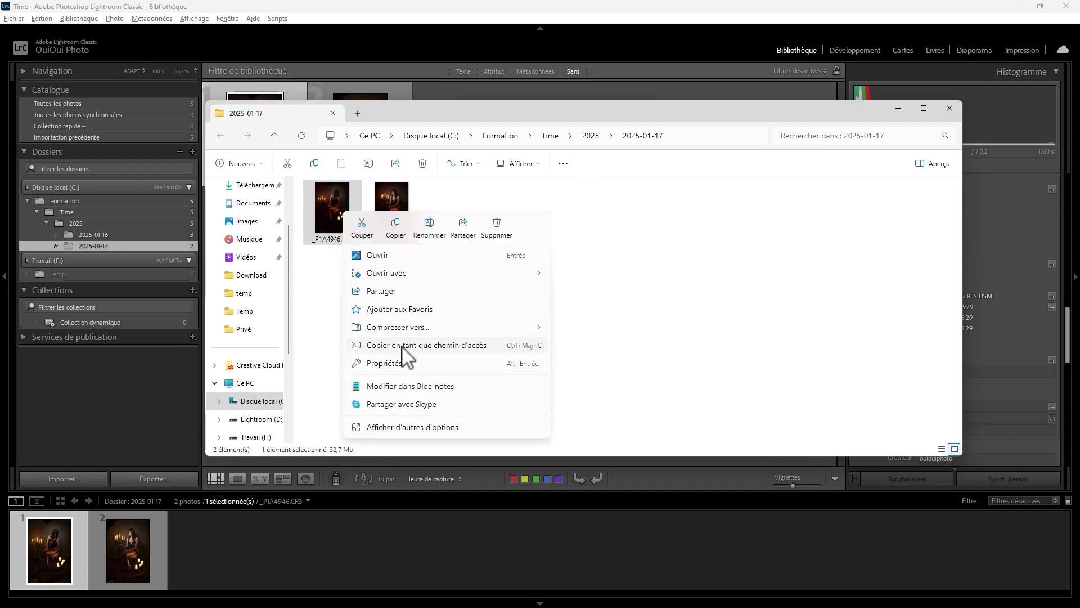
{"action": "left_click", "coordinate": [473, 362]}
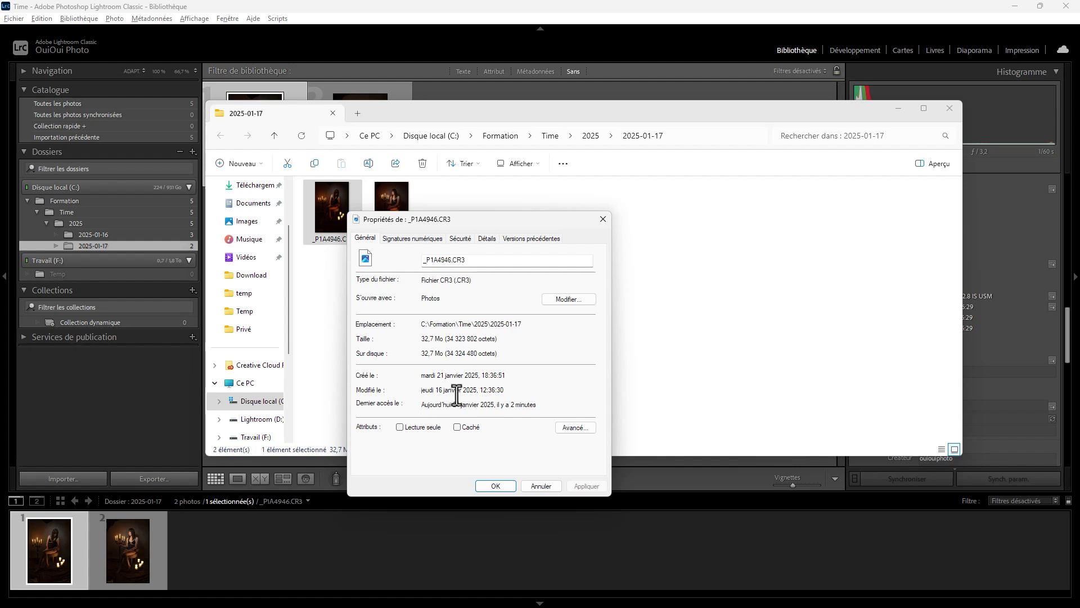
{"action": "left_click", "coordinate": [485, 247]}
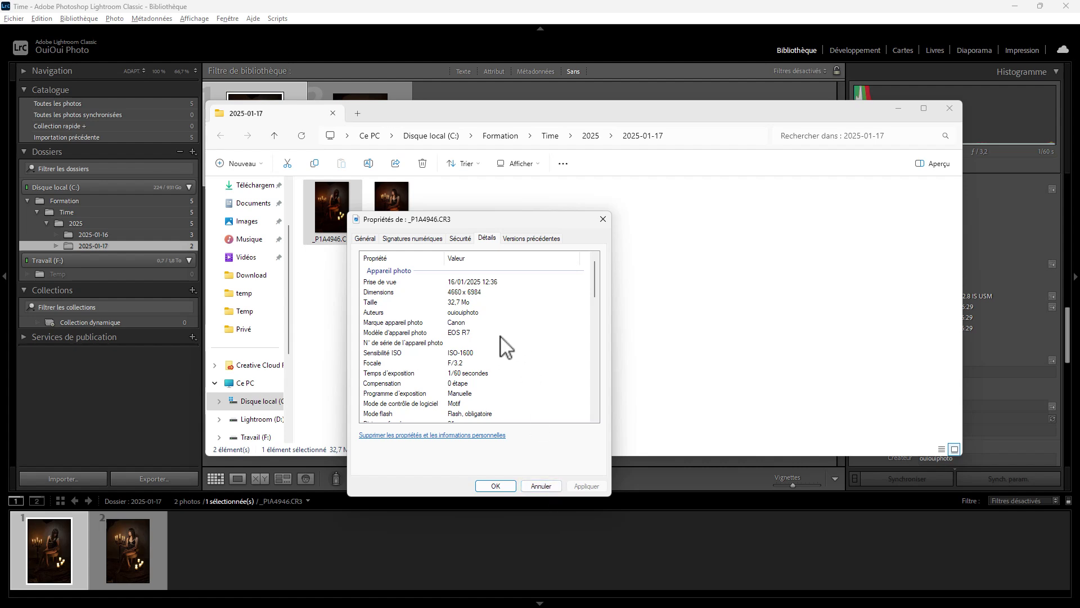
{"action": "left_click", "coordinate": [540, 486]}
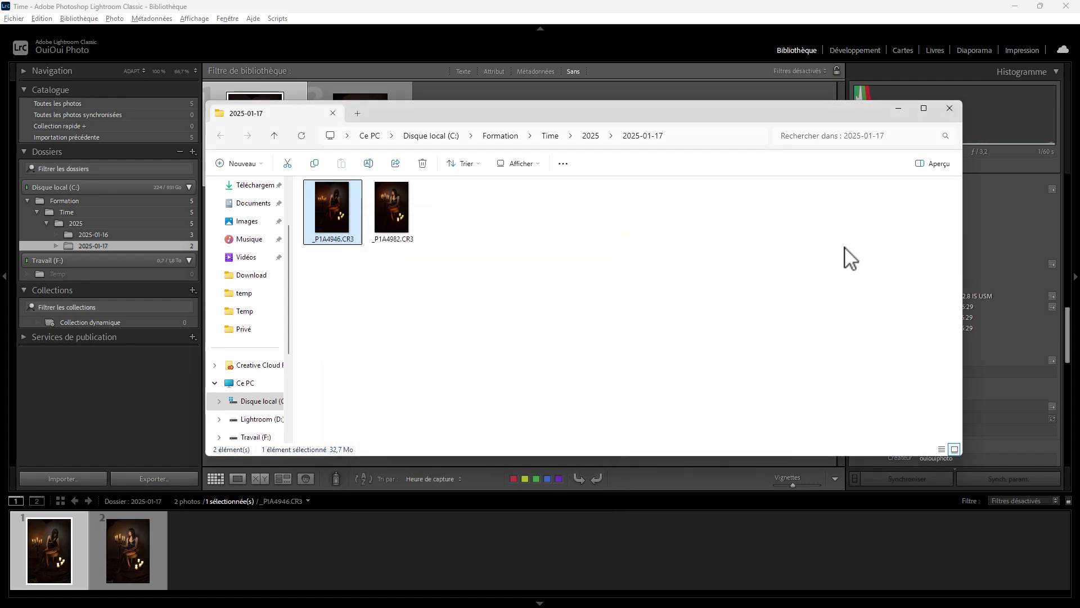
{"action": "left_click", "coordinate": [950, 108]}
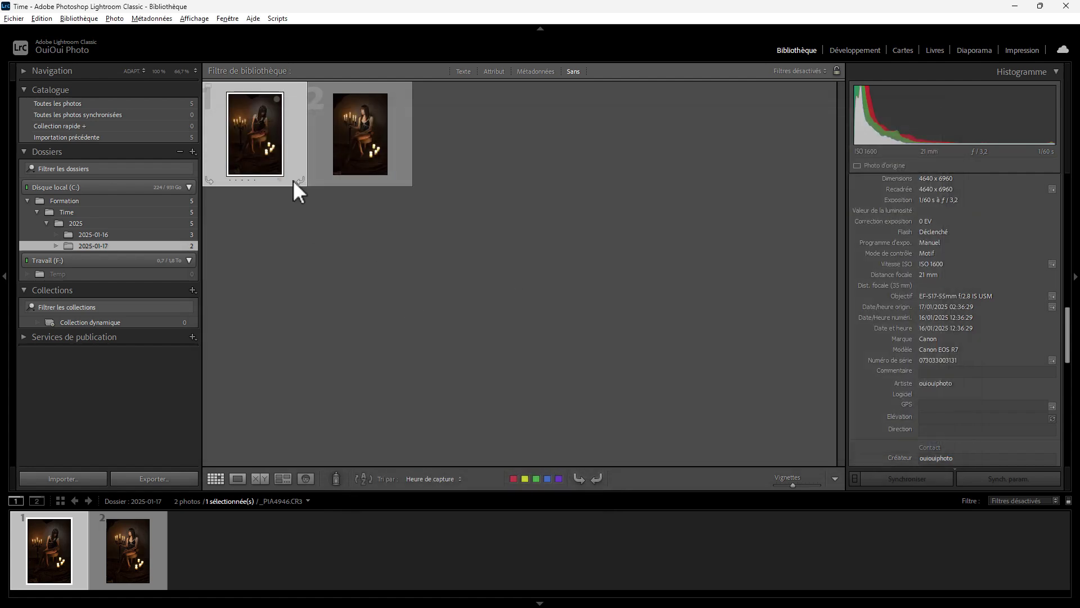
Open the 2025-01-16 folder and enable writing date or time changes into proprietary Raw files in the catalog's metadata settings.
{"action": "left_click", "coordinate": [174, 233]}
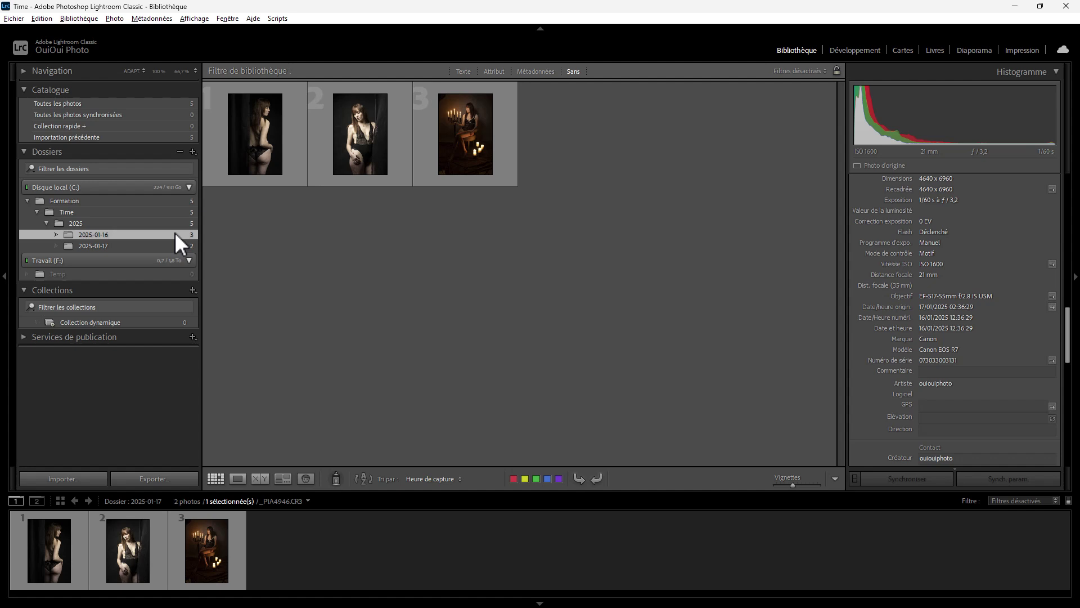
{"action": "left_click", "coordinate": [401, 144]}
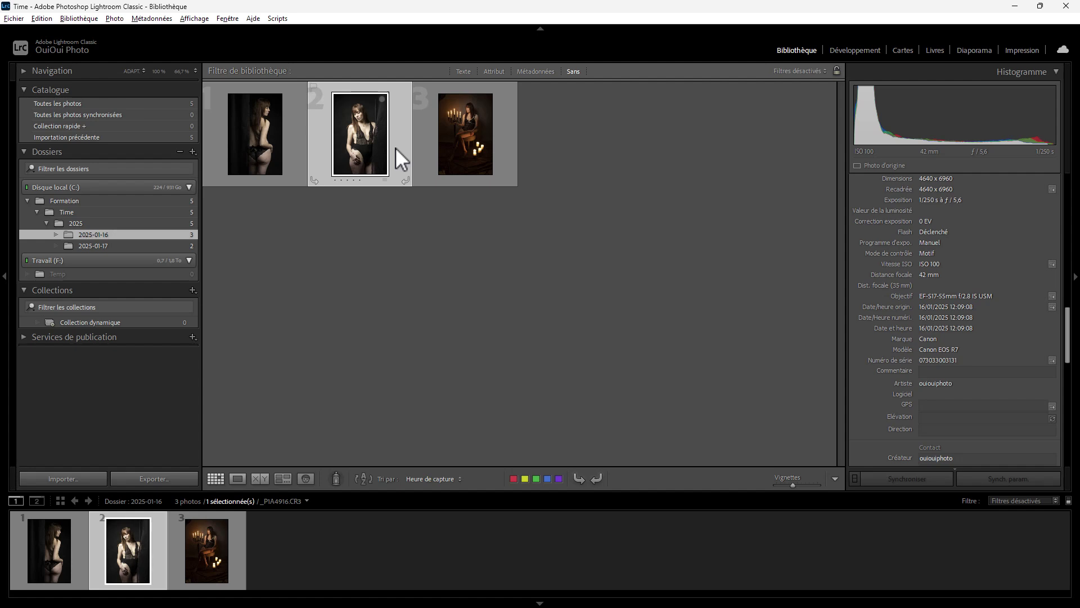
{"action": "left_click", "coordinate": [161, 19]}
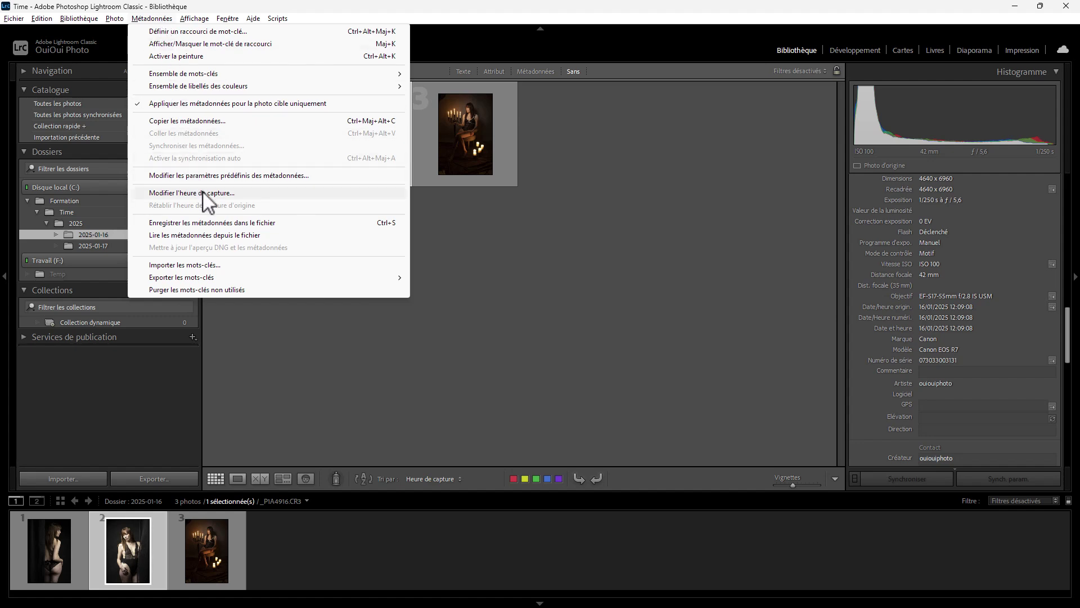
{"action": "left_click", "coordinate": [448, 234]}
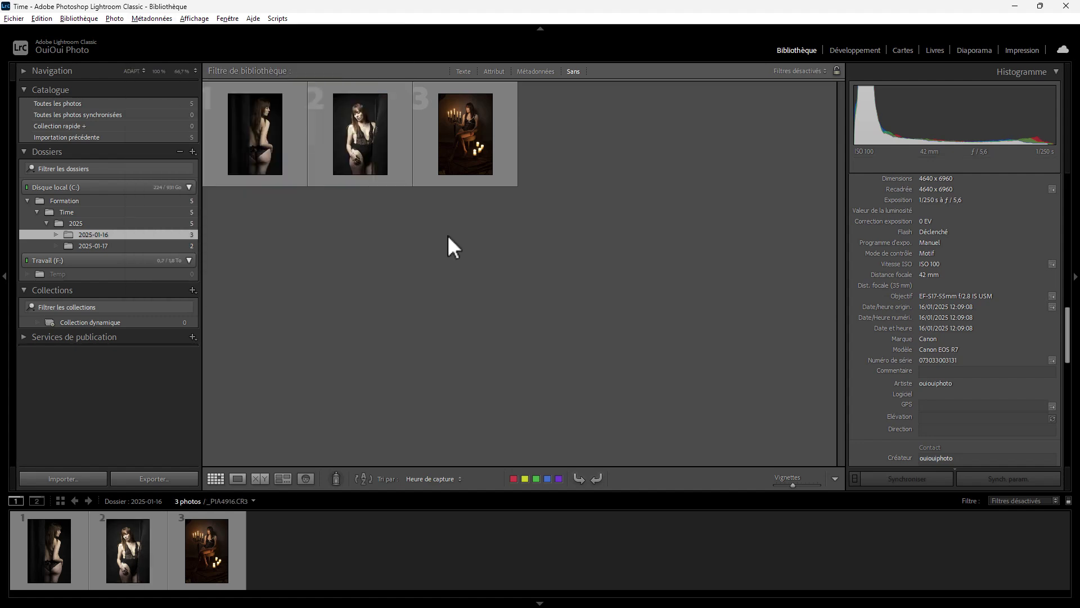
{"action": "left_click", "coordinate": [40, 19]}
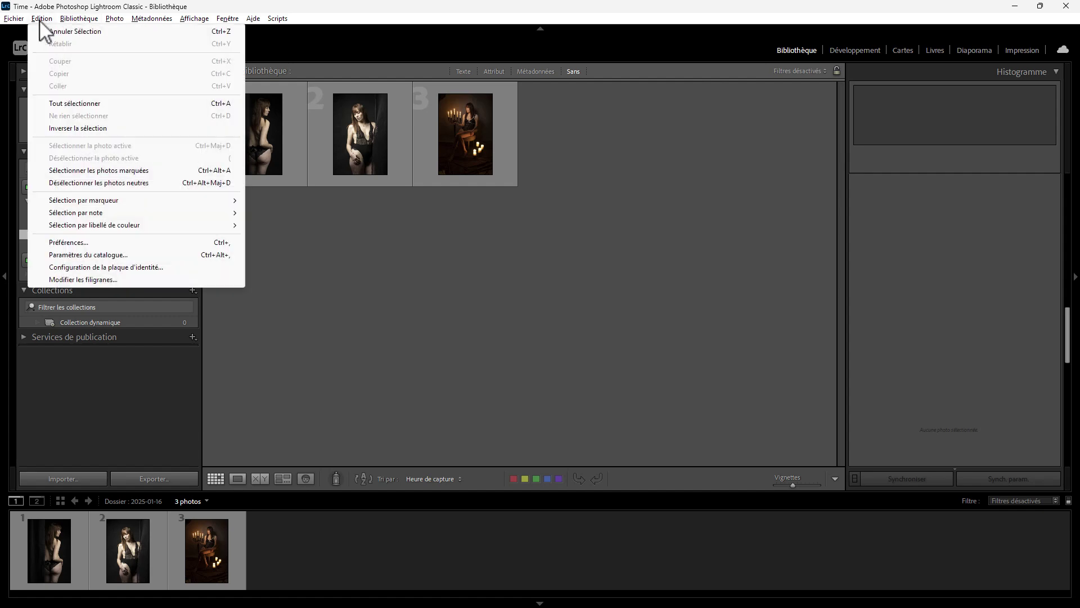
{"action": "left_click", "coordinate": [103, 254]}
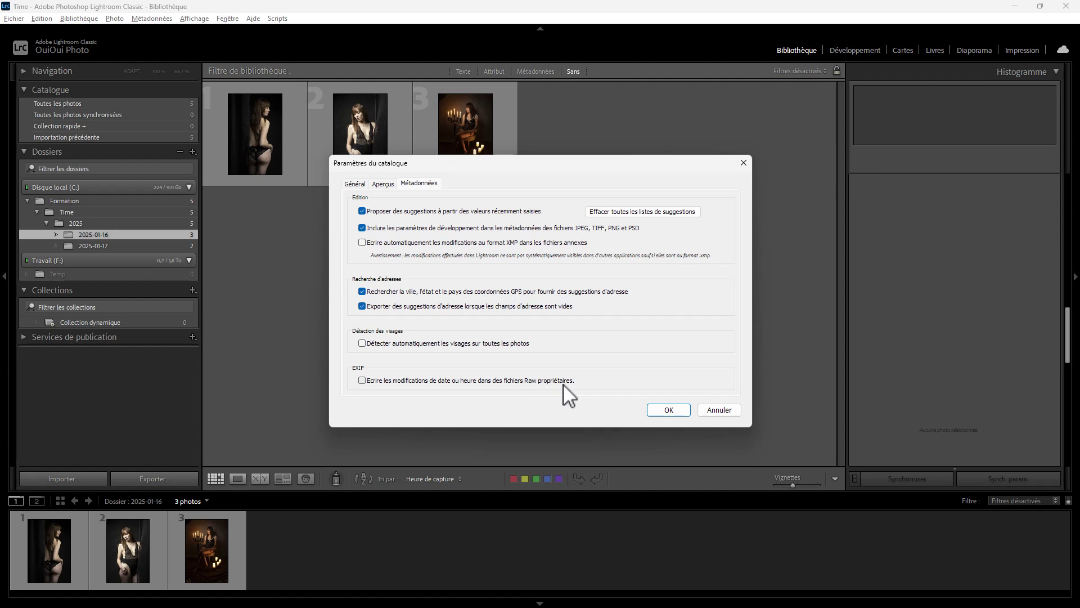
{"action": "left_click", "coordinate": [362, 380]}
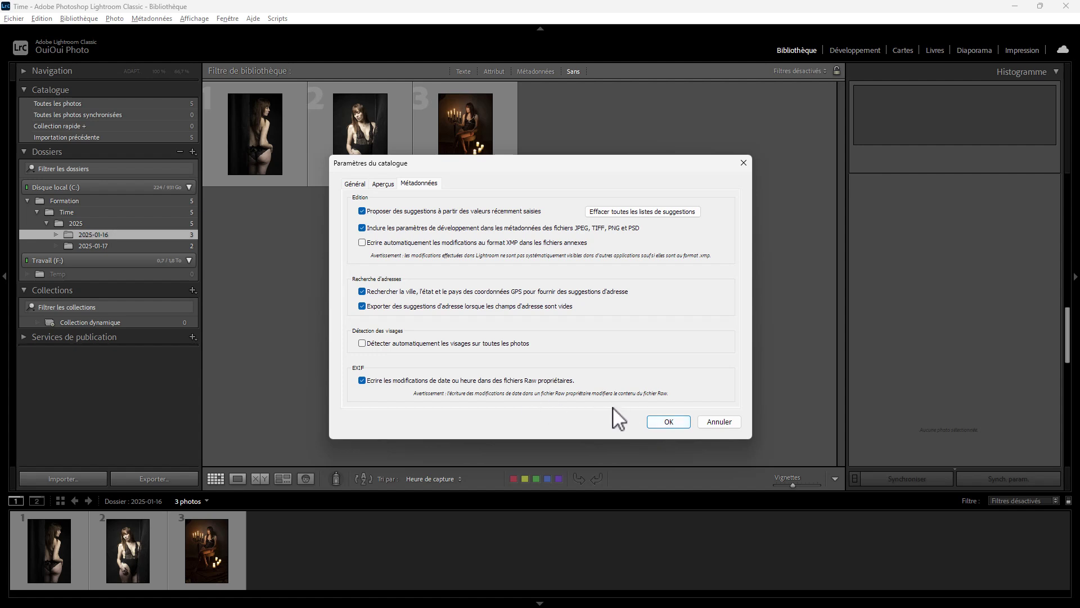
{"action": "left_click", "coordinate": [670, 421]}
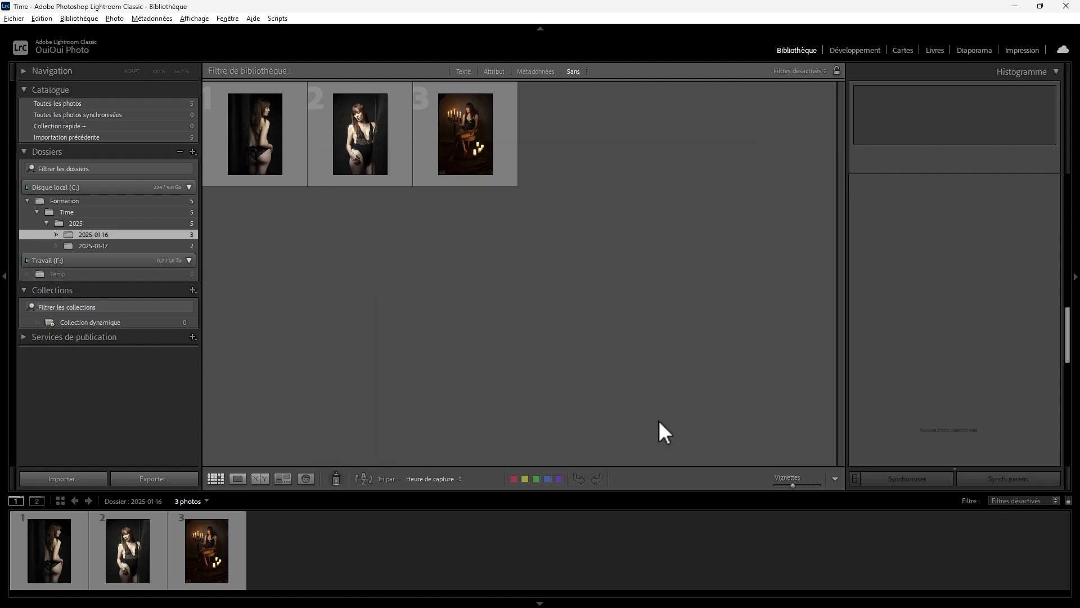
Shift the capture time of the second photo in the 2025-01-16 folder by +14 hours.
{"action": "left_click", "coordinate": [387, 143]}
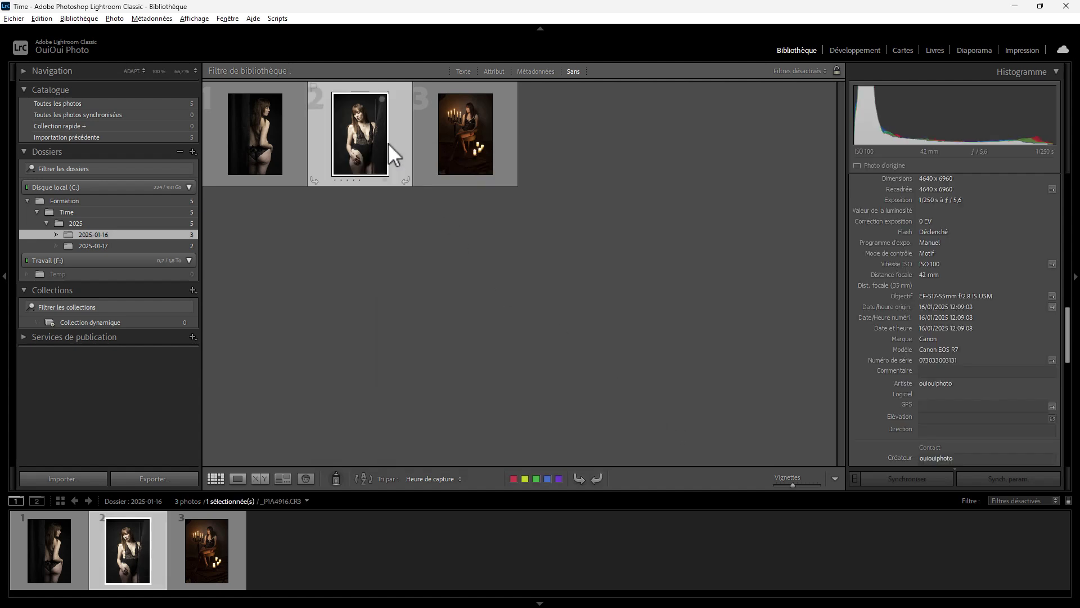
{"action": "left_click", "coordinate": [152, 19]}
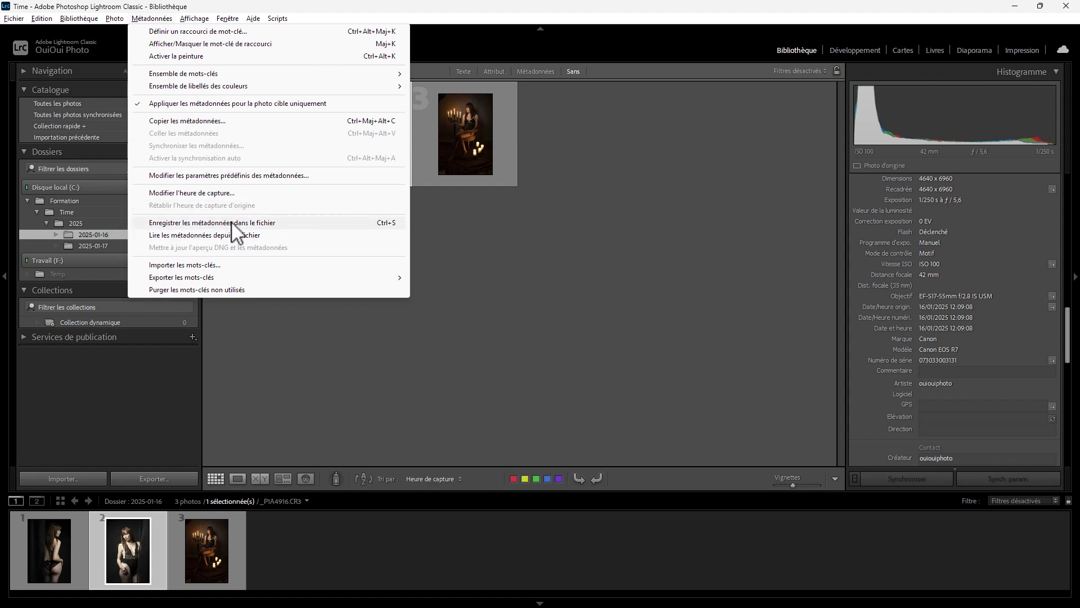
{"action": "left_click", "coordinate": [220, 194]}
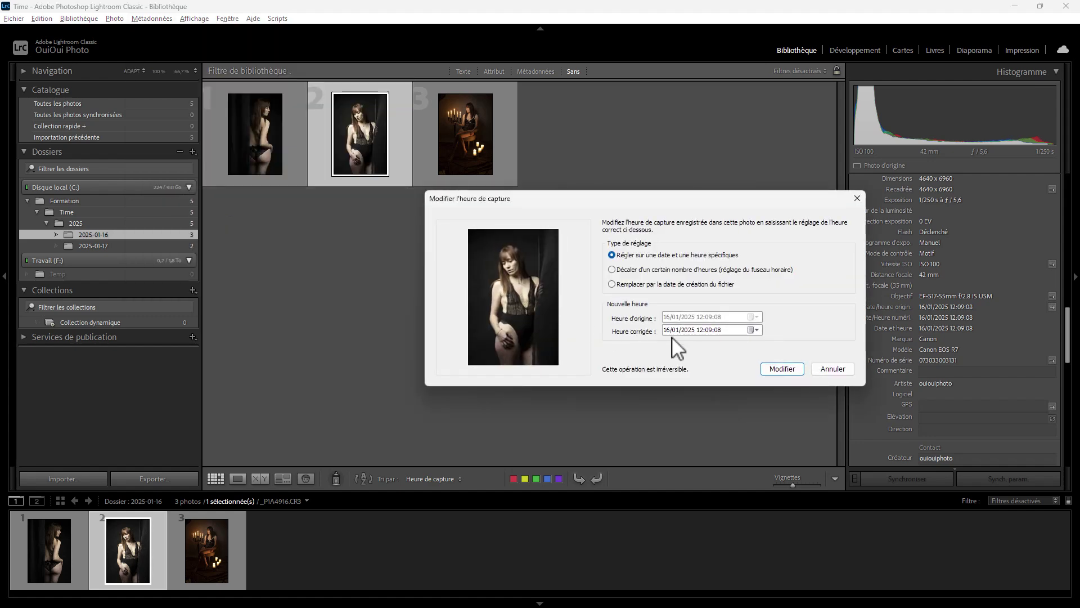
{"action": "left_click", "coordinate": [687, 271]}
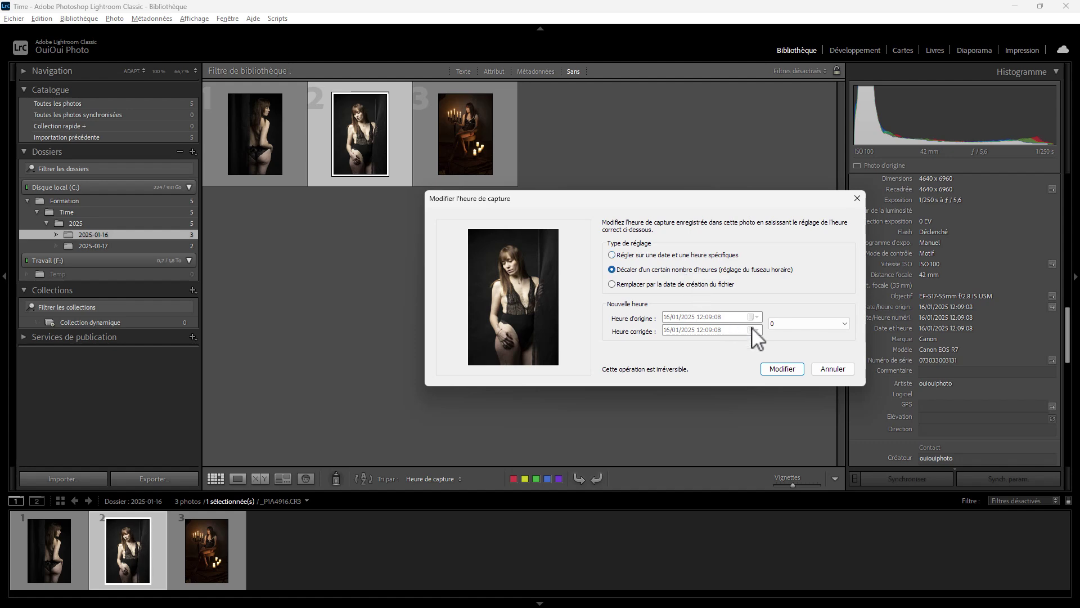
{"action": "left_click", "coordinate": [801, 335]}
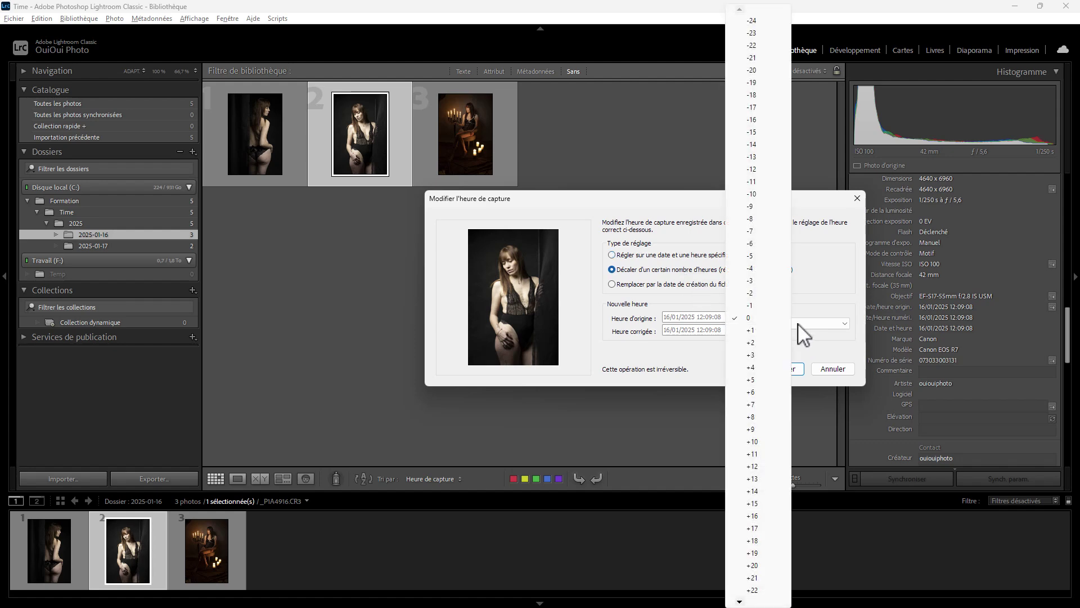
{"action": "left_click", "coordinate": [760, 491]}
{"action": "left_click", "coordinate": [787, 370]}
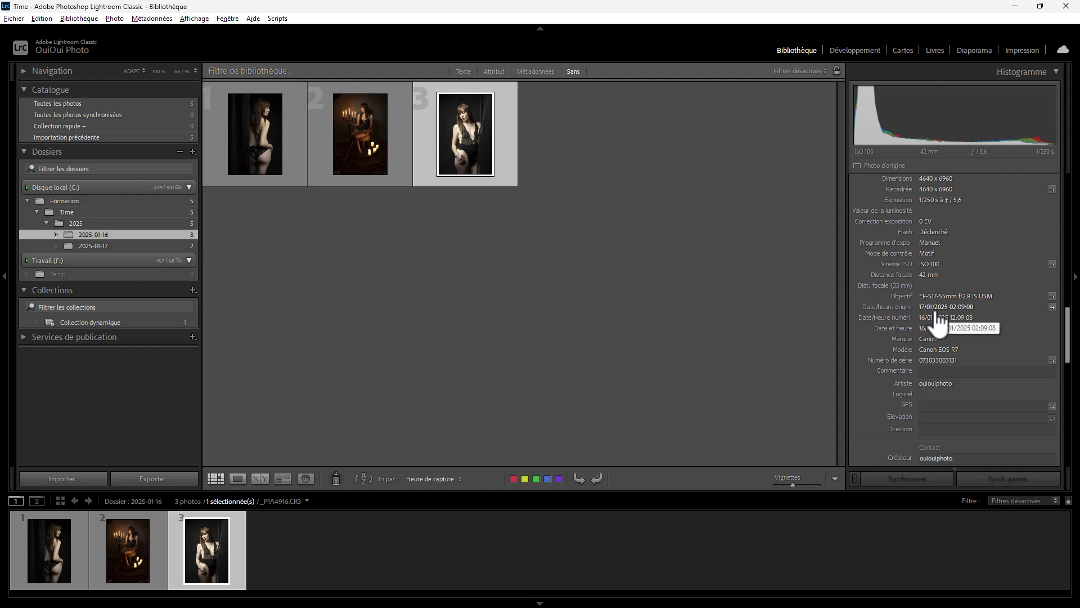
Show the shifted photo in File Explorer and examine the dates in the general and detailed properties of _P1A4916.CR3.
{"action": "right_click", "coordinate": [508, 133]}
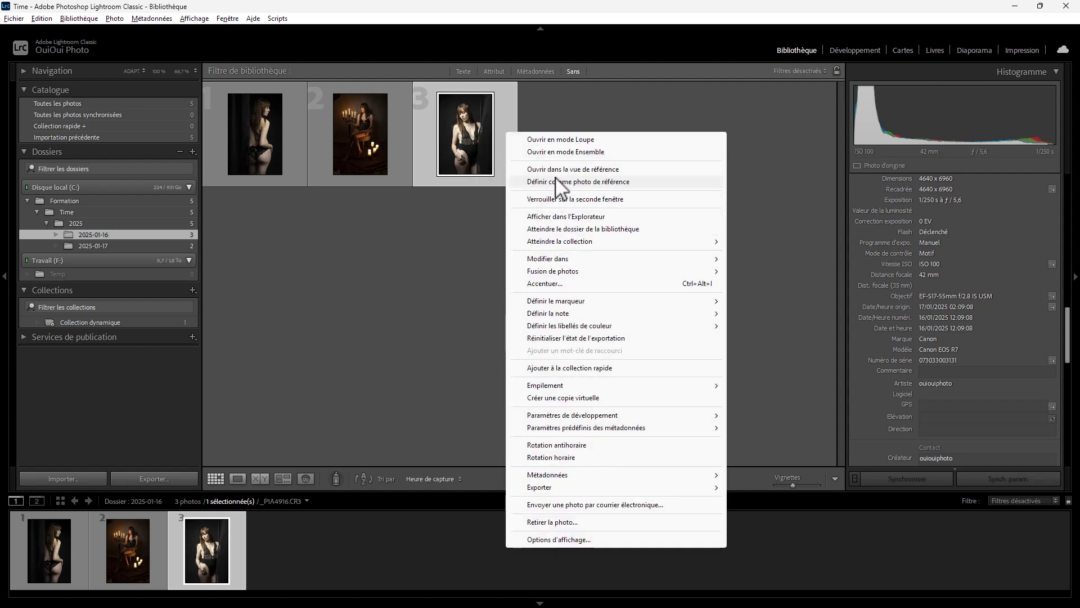
{"action": "left_click", "coordinate": [558, 218]}
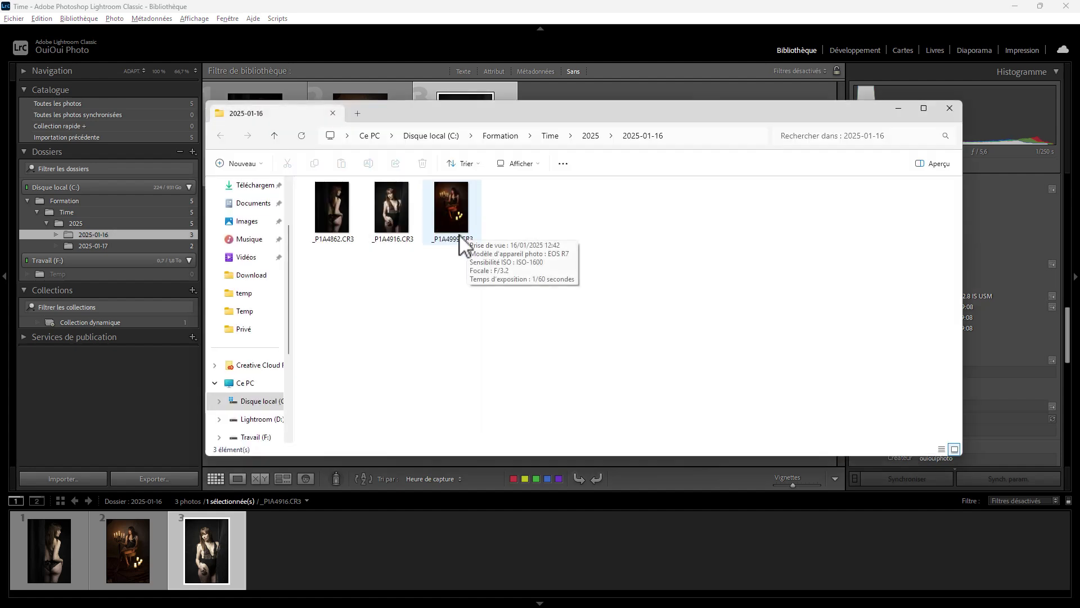
{"action": "left_click", "coordinate": [399, 215]}
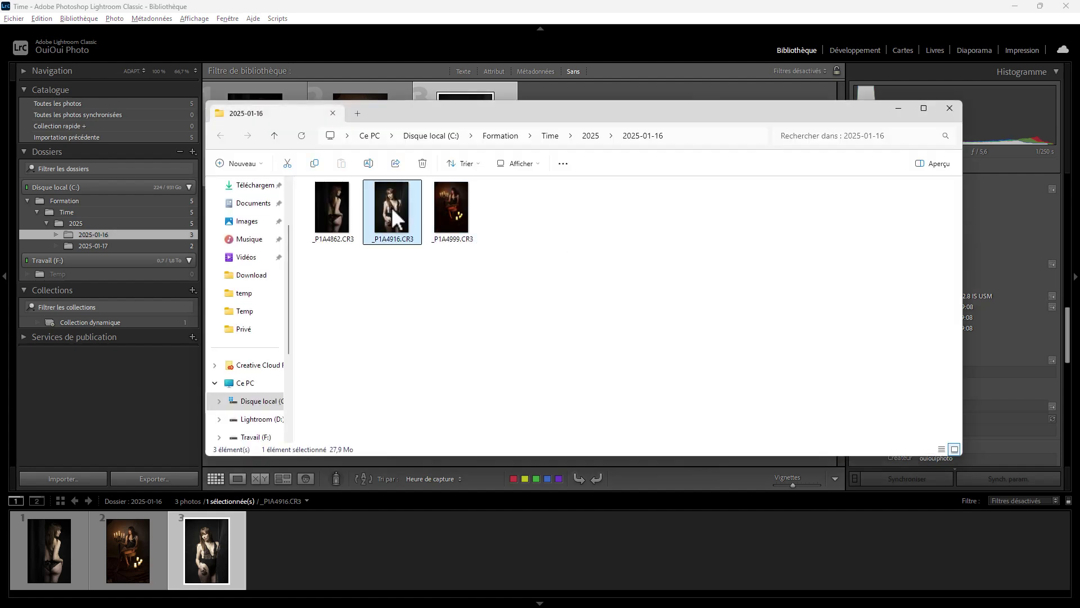
{"action": "right_click", "coordinate": [390, 207]}
{"action": "left_click", "coordinate": [436, 358]}
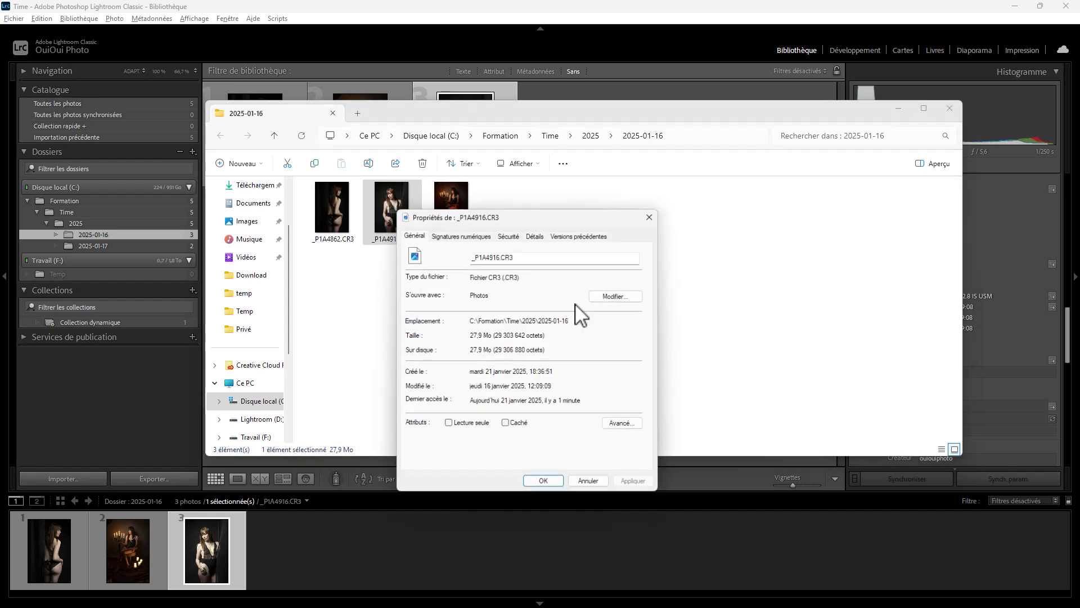
{"action": "left_click", "coordinate": [535, 237]}
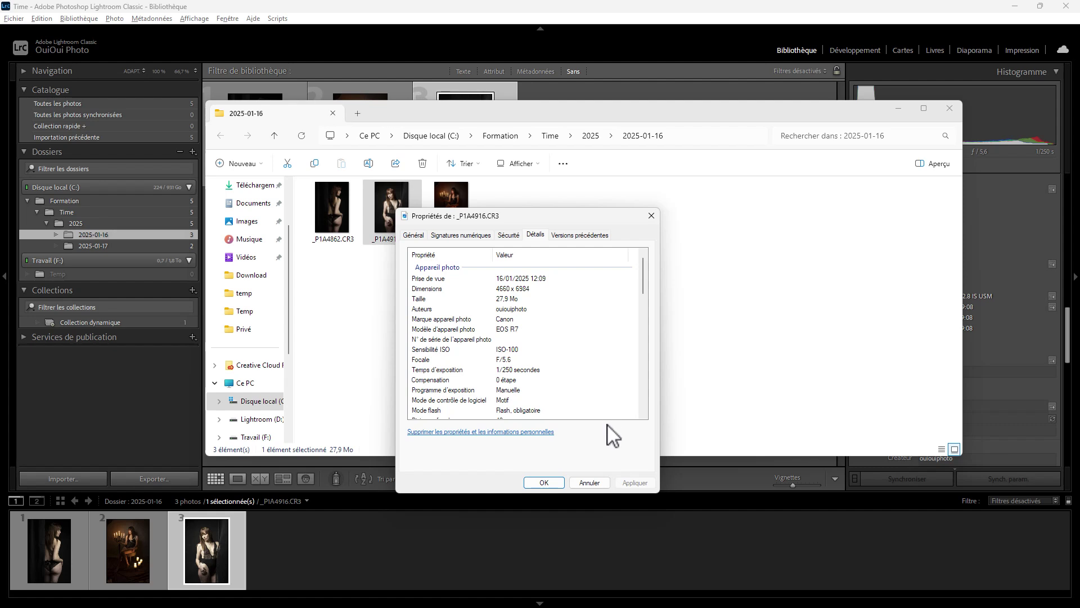
{"action": "left_click", "coordinate": [589, 483]}
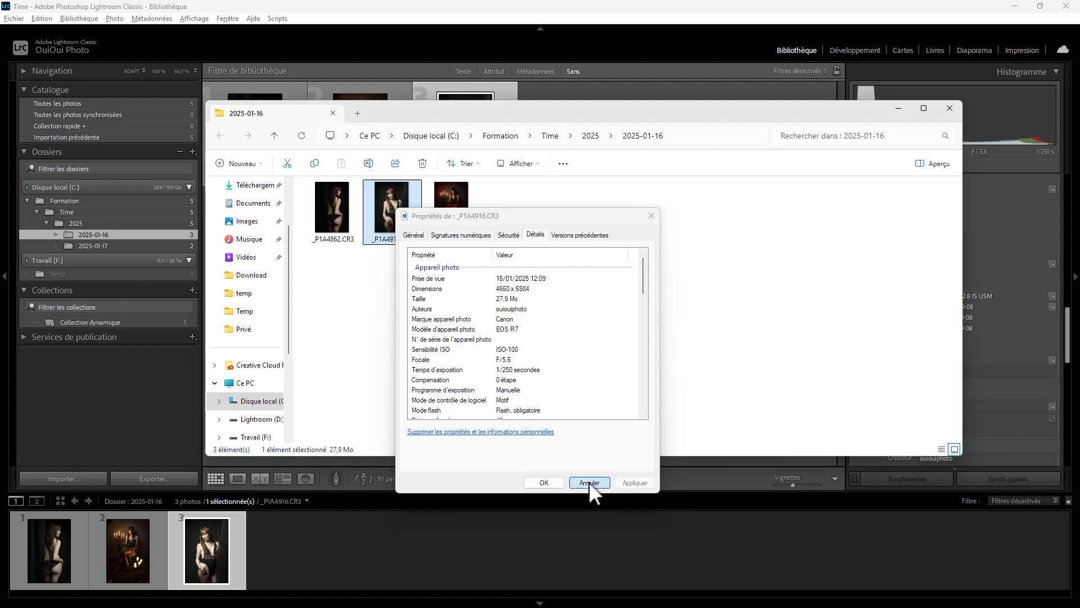
{"action": "left_click", "coordinate": [950, 108]}
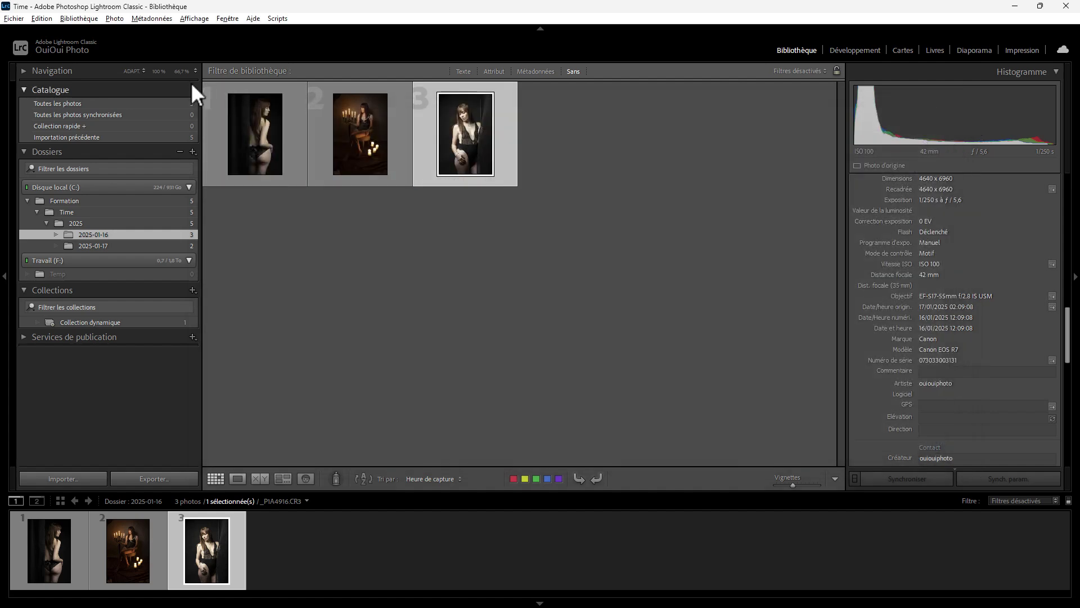
Check in the catalog's metadata settings whether writing date or time changes to proprietary Raw files is enabled.
{"action": "left_click", "coordinate": [46, 20]}
{"action": "left_click", "coordinate": [100, 255]}
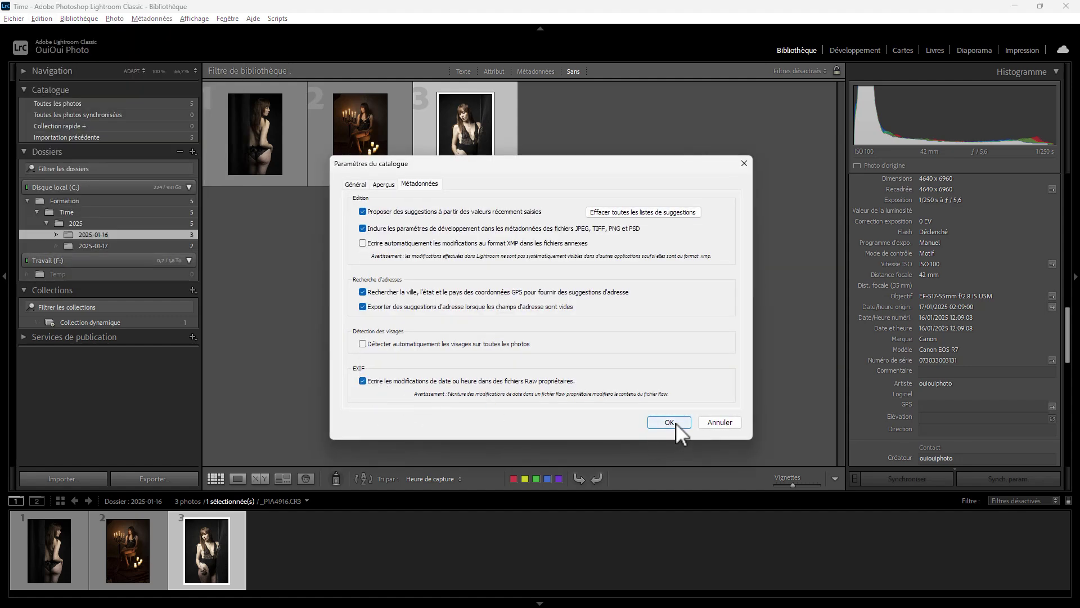
{"action": "left_click", "coordinate": [720, 423]}
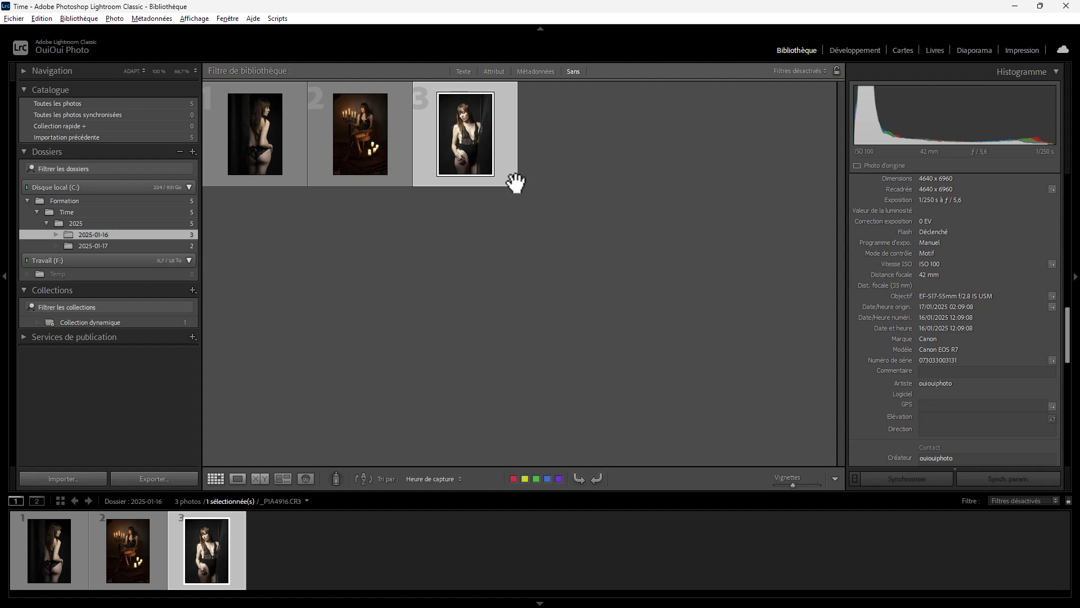
Save the selected photo's metadata to its file.
{"action": "left_click", "coordinate": [166, 18]}
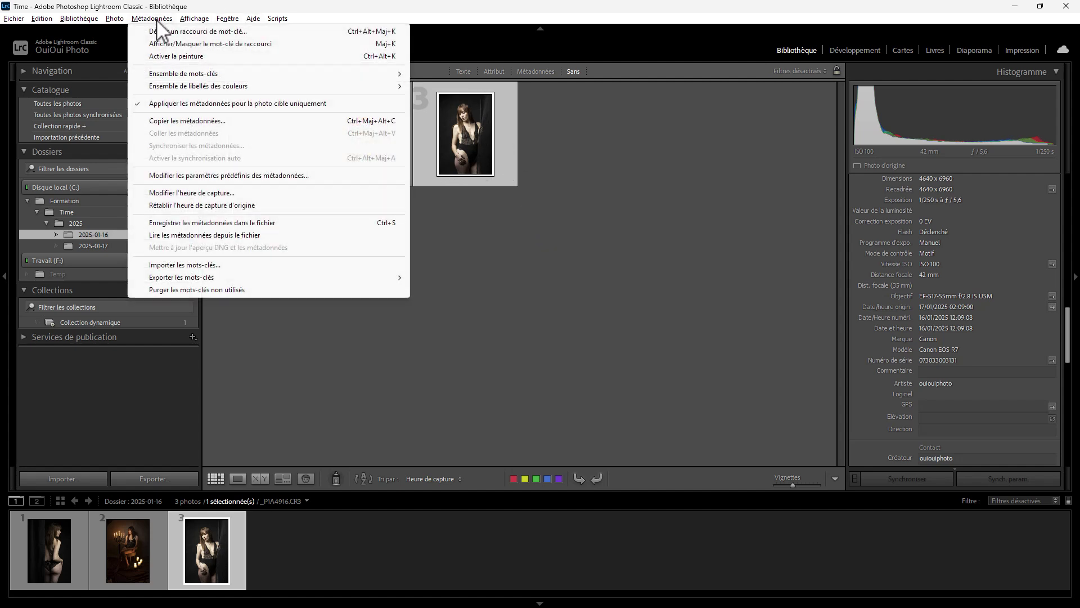
{"action": "left_click", "coordinate": [258, 222]}
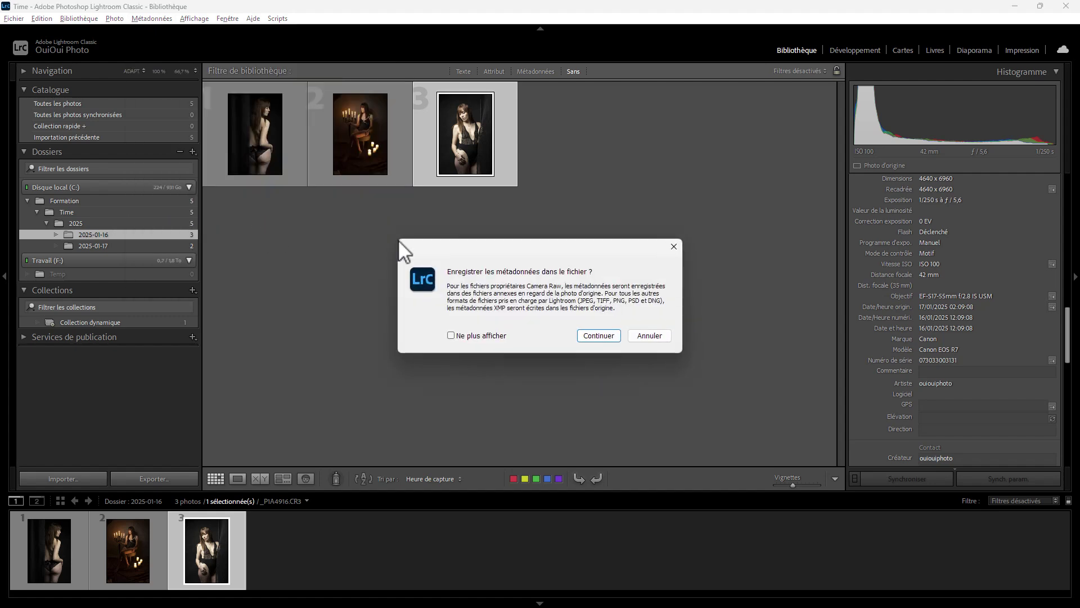
{"action": "left_click", "coordinate": [597, 335]}
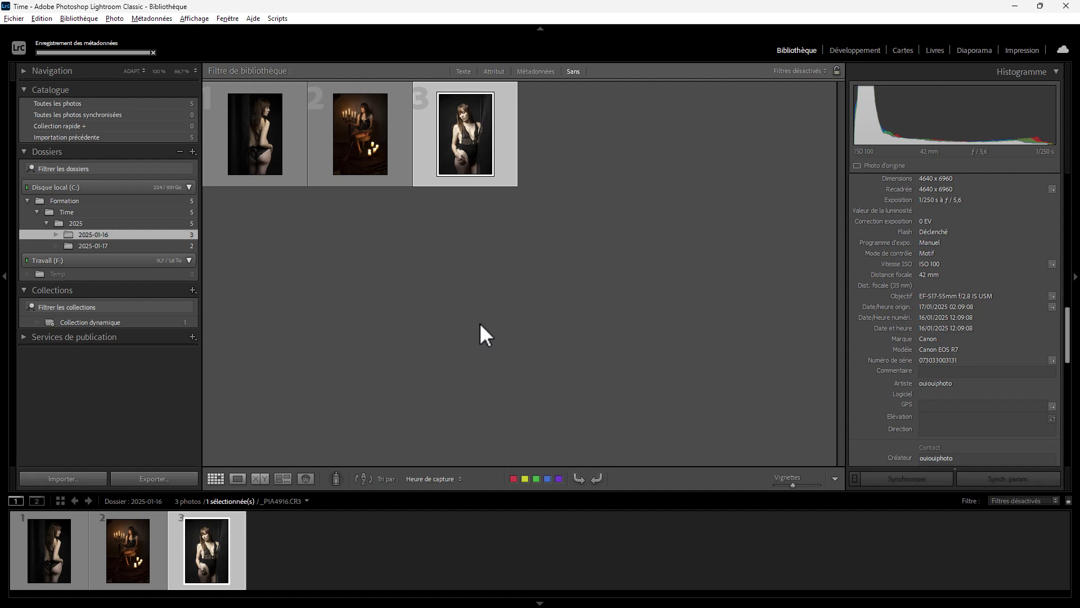
Show the saved photo in File Explorer and examine its XMP sidecar and the capture date in the detailed properties of _P1A4916.CR3.
{"action": "right_click", "coordinate": [470, 130]}
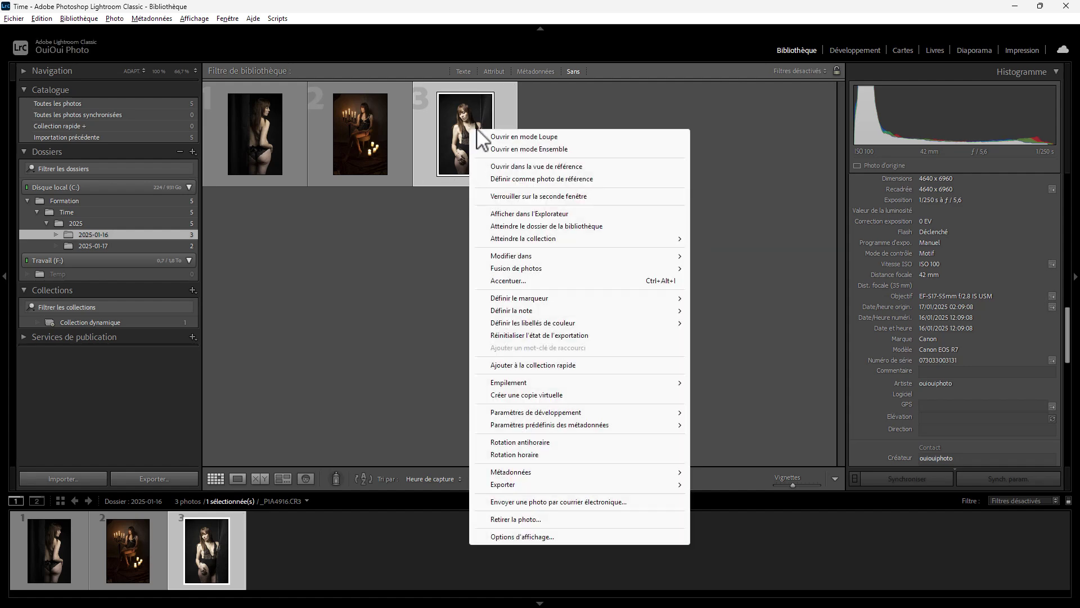
{"action": "left_click", "coordinate": [526, 214]}
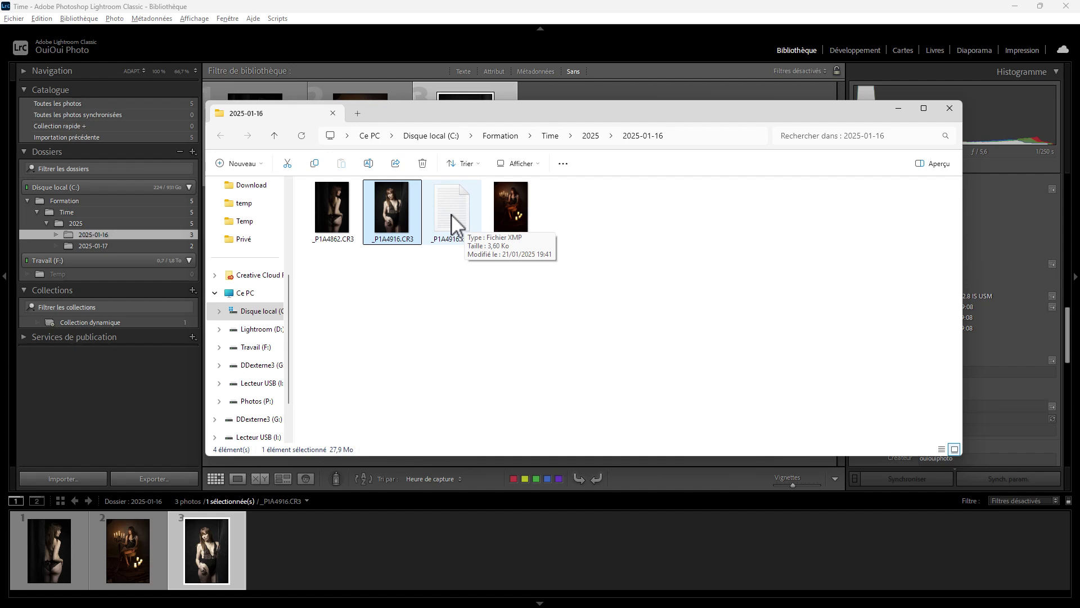
{"action": "right_click", "coordinate": [398, 218]}
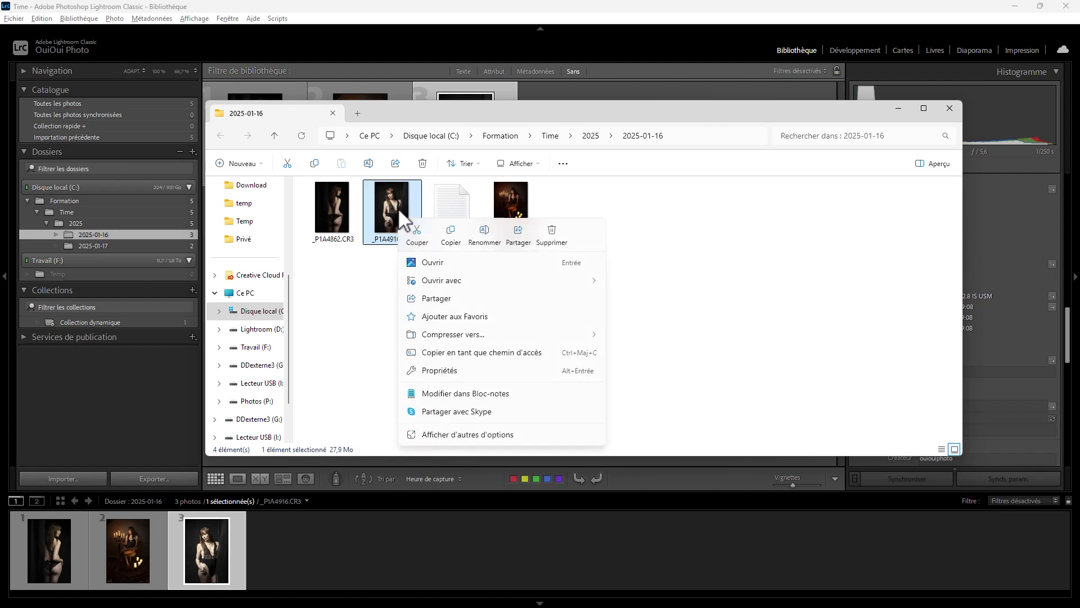
{"action": "left_click", "coordinate": [463, 372]}
{"action": "left_click", "coordinate": [543, 247]}
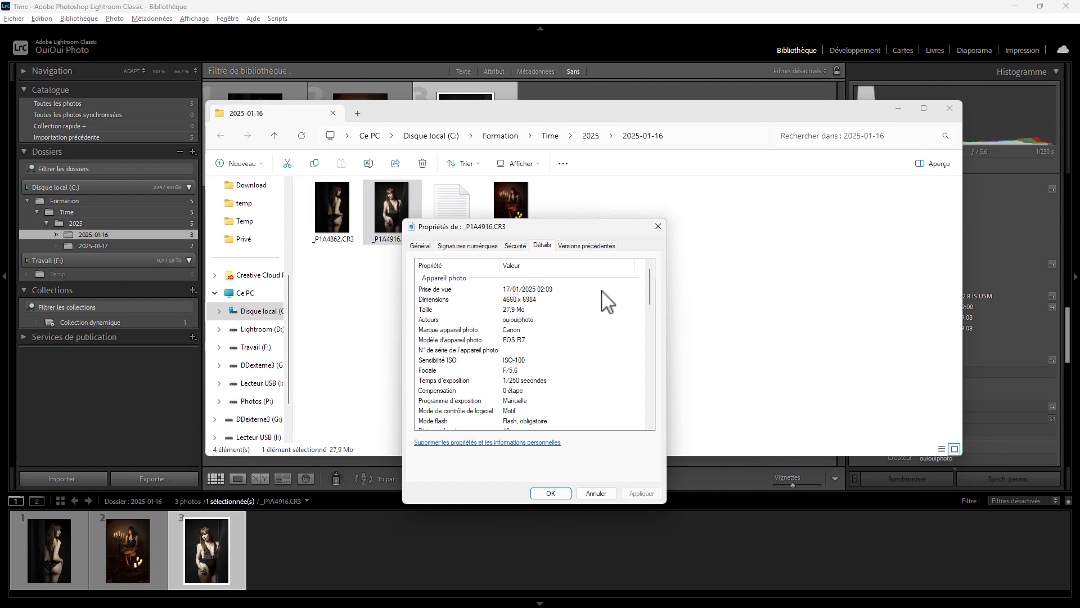
{"action": "left_click", "coordinate": [595, 493]}
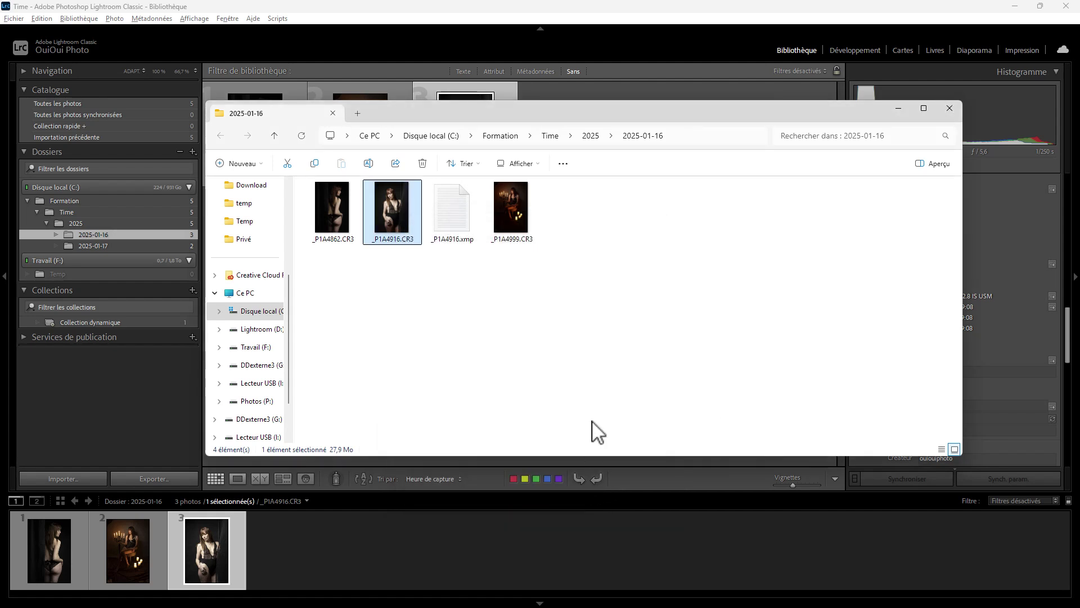
{"action": "left_click", "coordinate": [900, 108]}
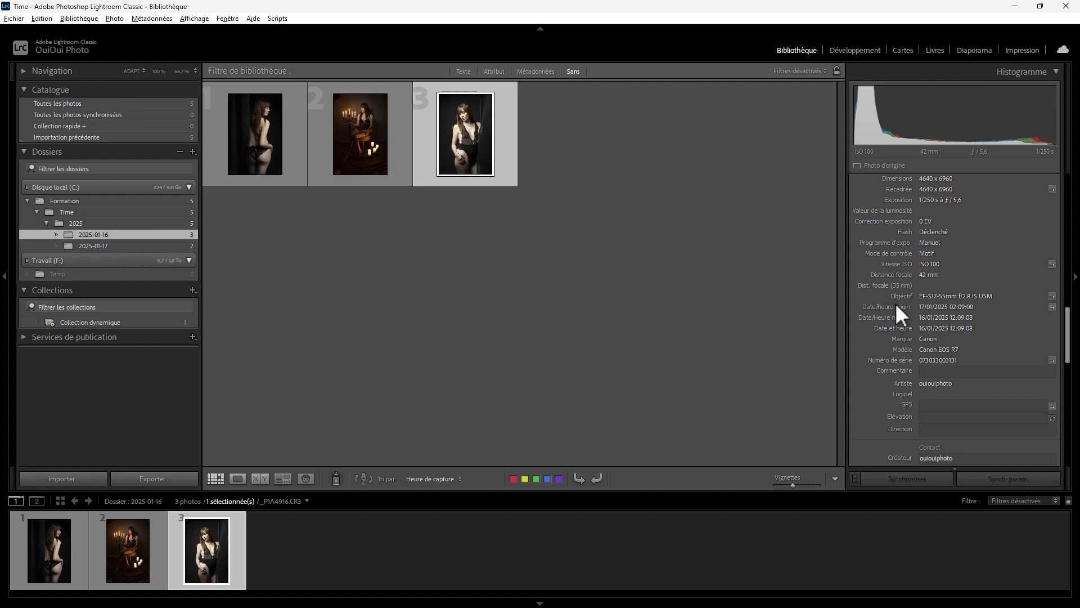
Display the metadata filter of the library for the photos in the 2025-01-16 folder.
{"action": "mouse_move", "coordinate": [939, 313]}
{"action": "left_click", "coordinate": [532, 71]}
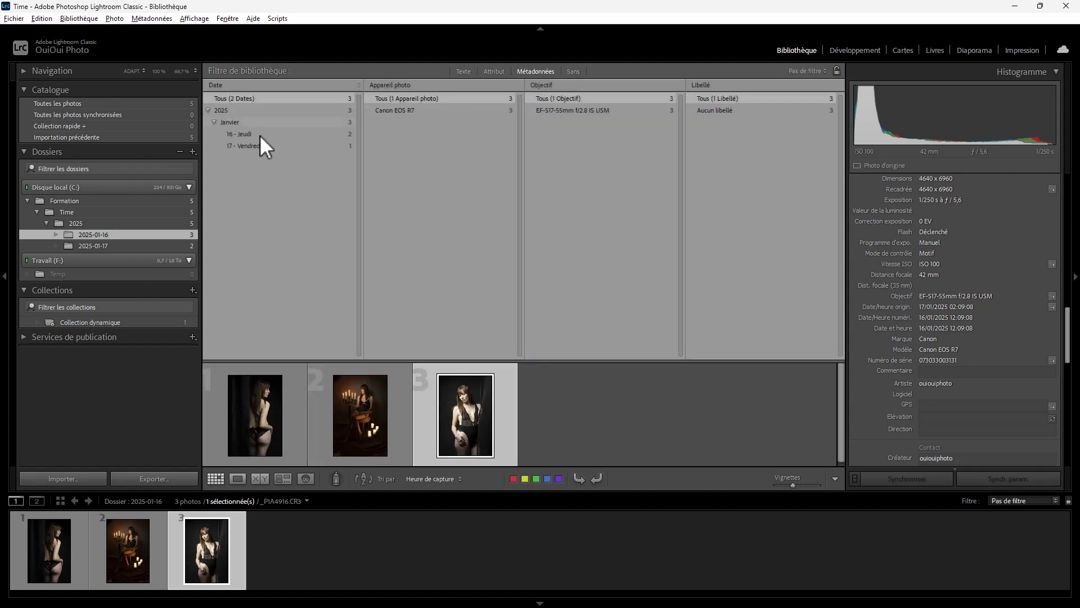